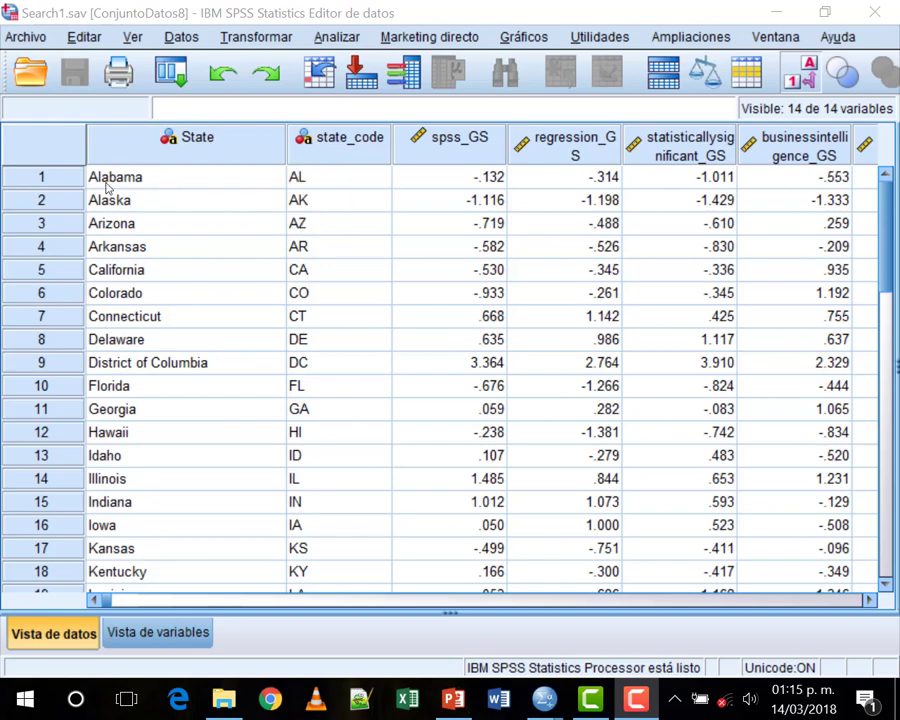
drag(888, 240, 846, 372)
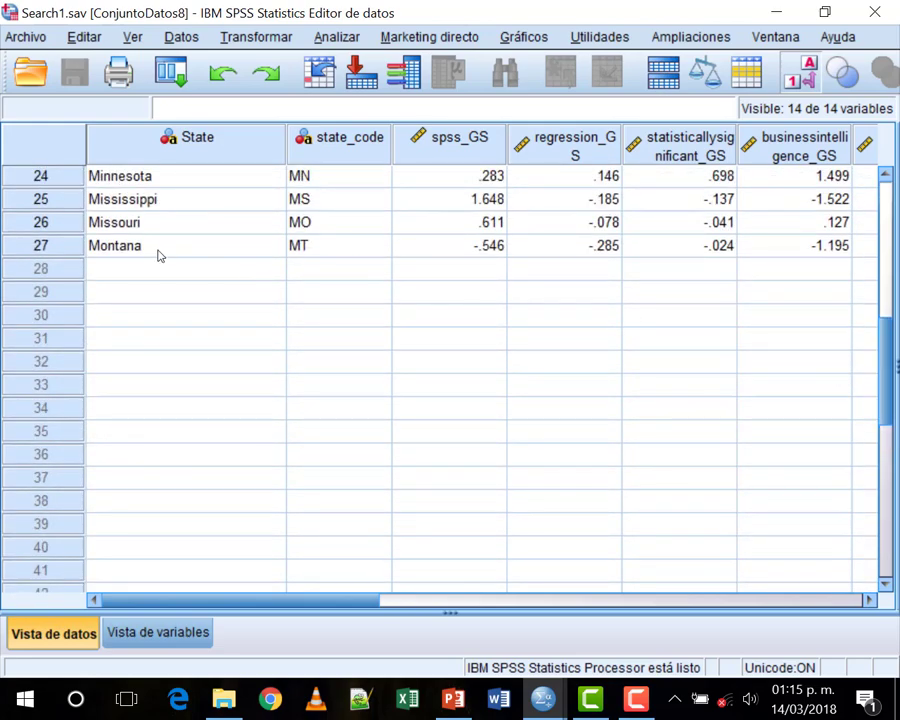
drag(889, 369, 885, 218)
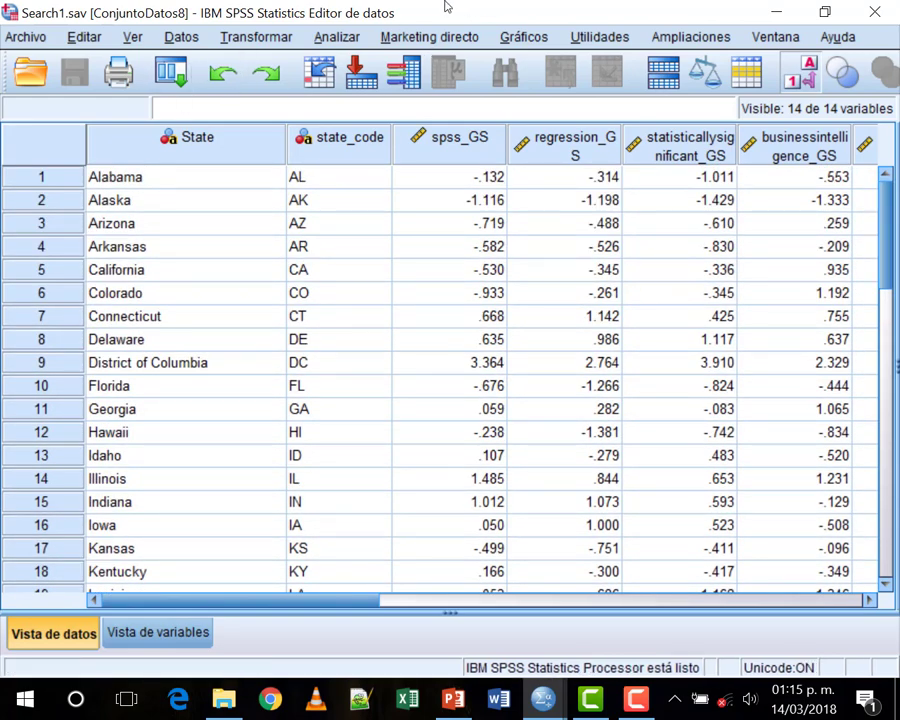
click(193, 40)
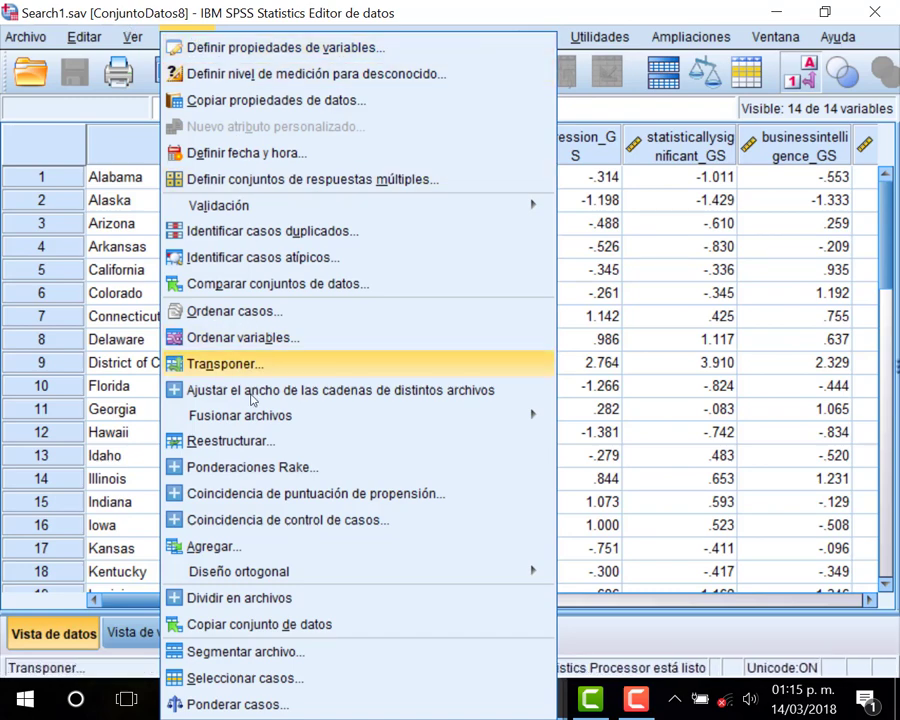
mouse_move(240, 425)
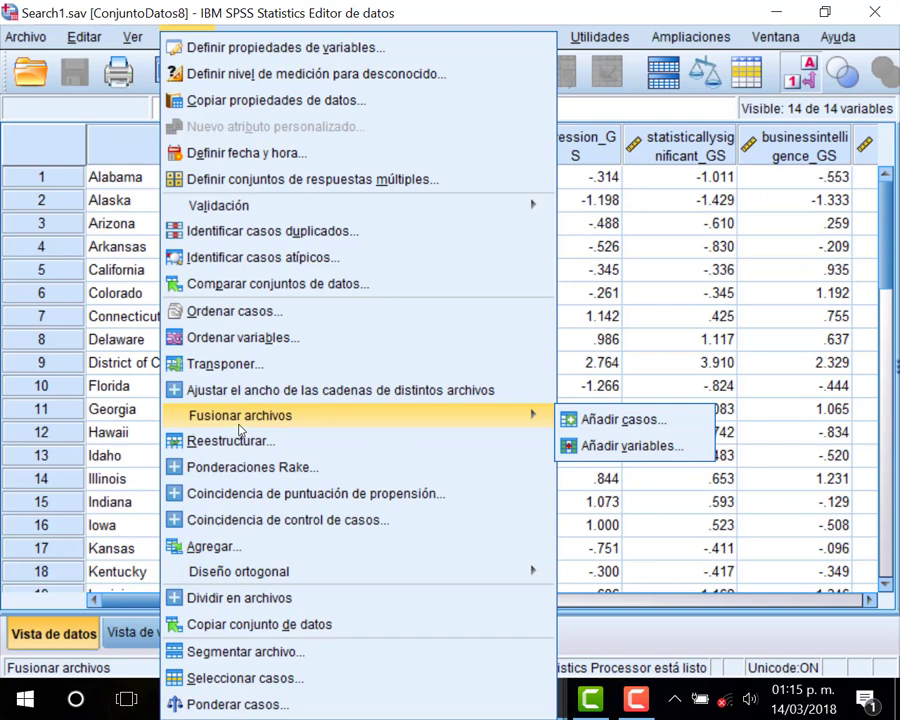
click(530, 416)
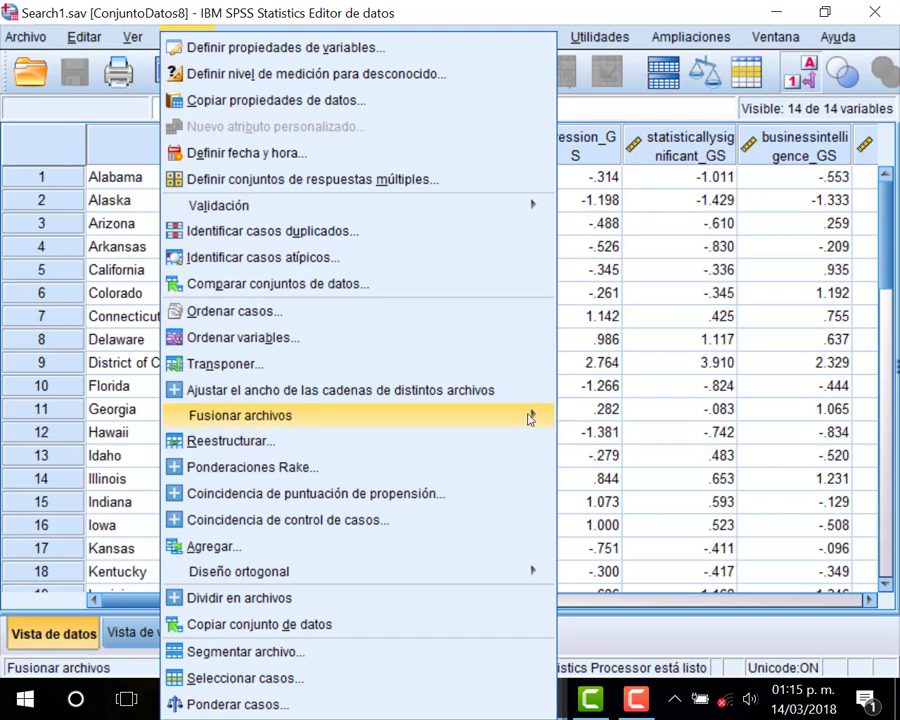
mouse_move(530, 416)
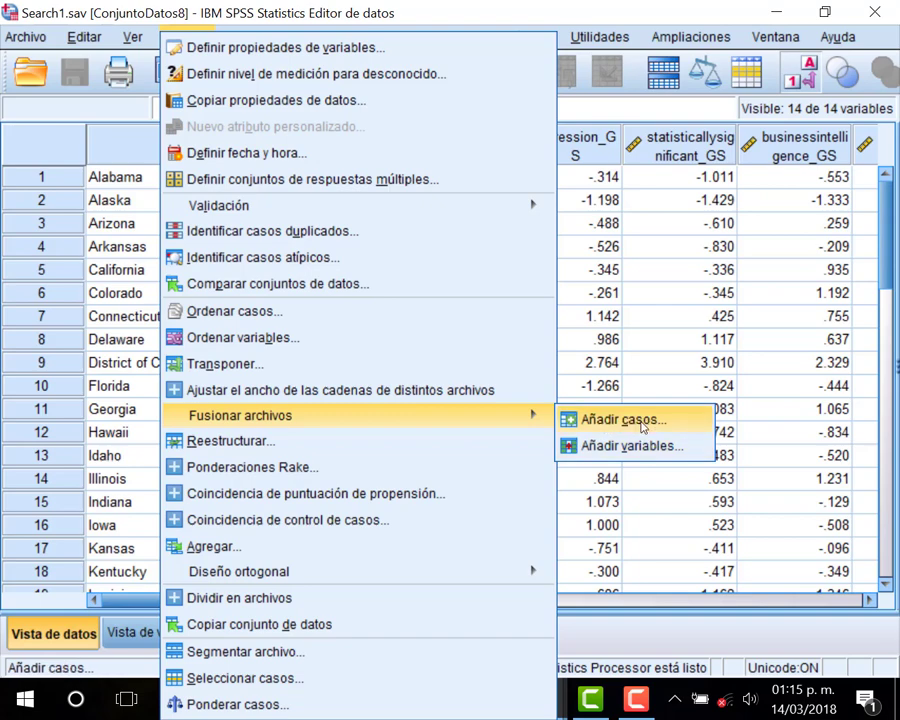
click(643, 427)
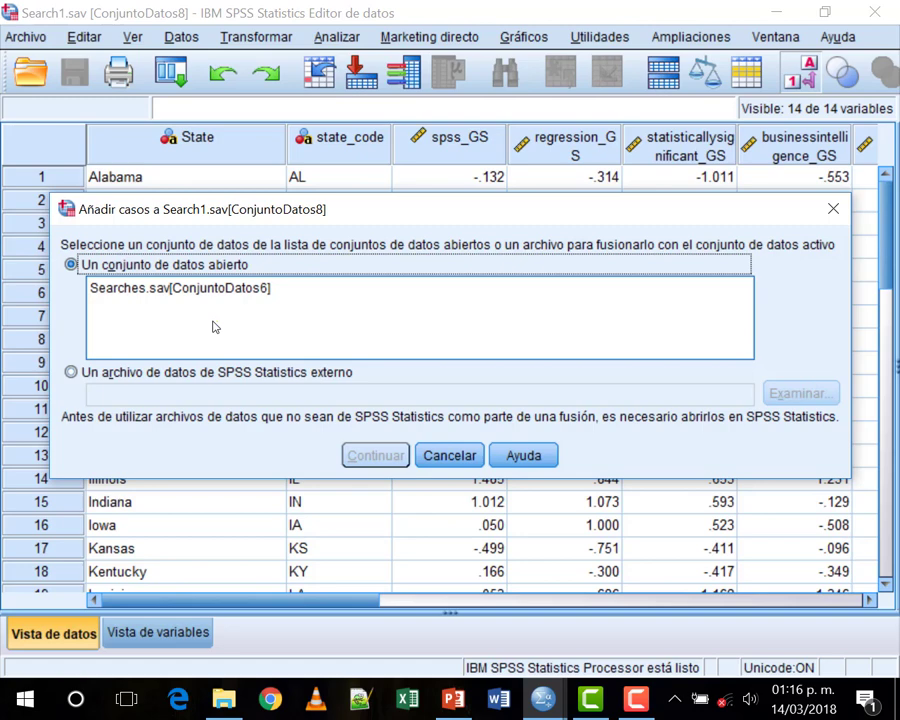
click(430, 452)
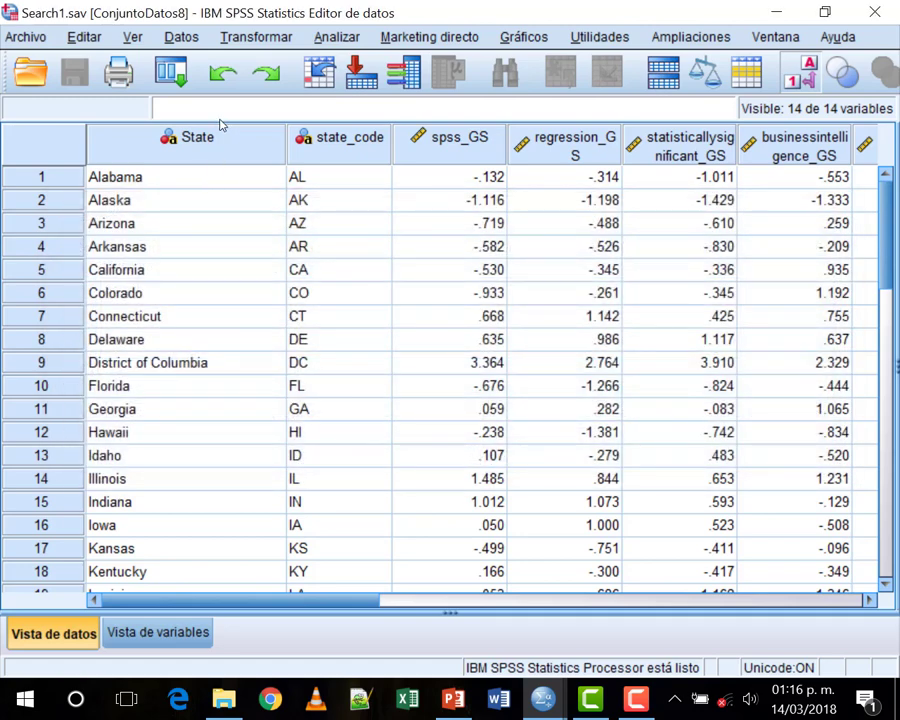
key(alt+d)
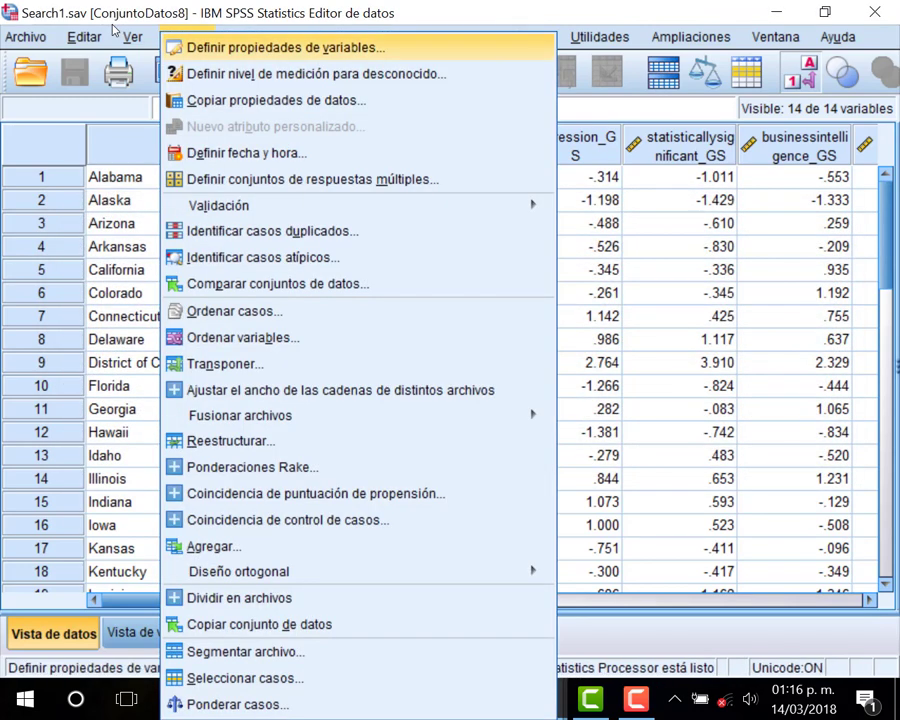
mouse_move(398, 415)
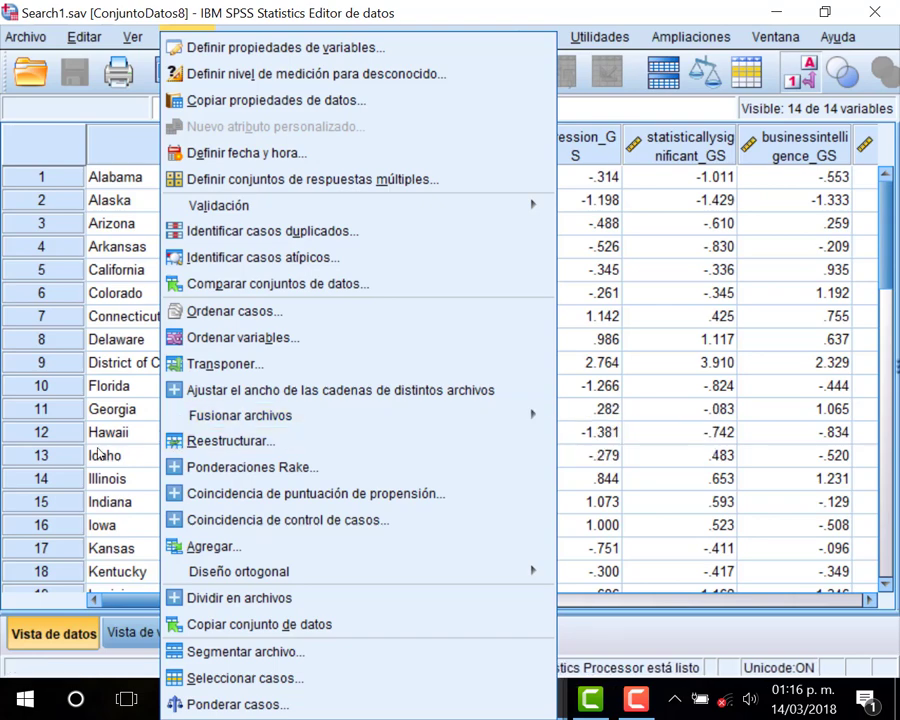
click(76, 314)
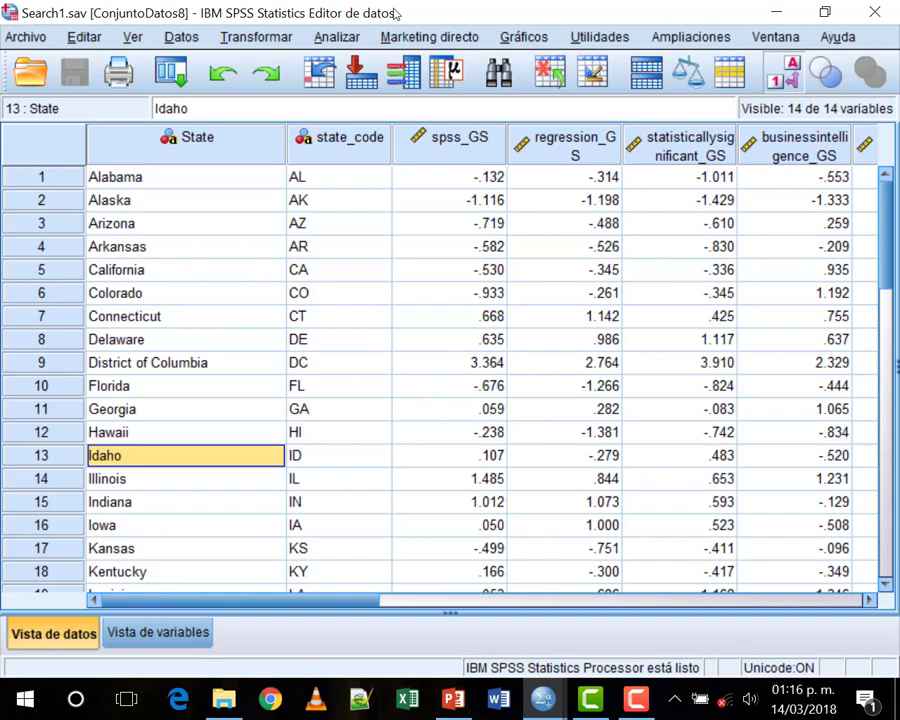
Start adding cases to Search1.sav, choosing the external SPSS Statistics file Search2.sav from the Begin folder as the source.
click(181, 37)
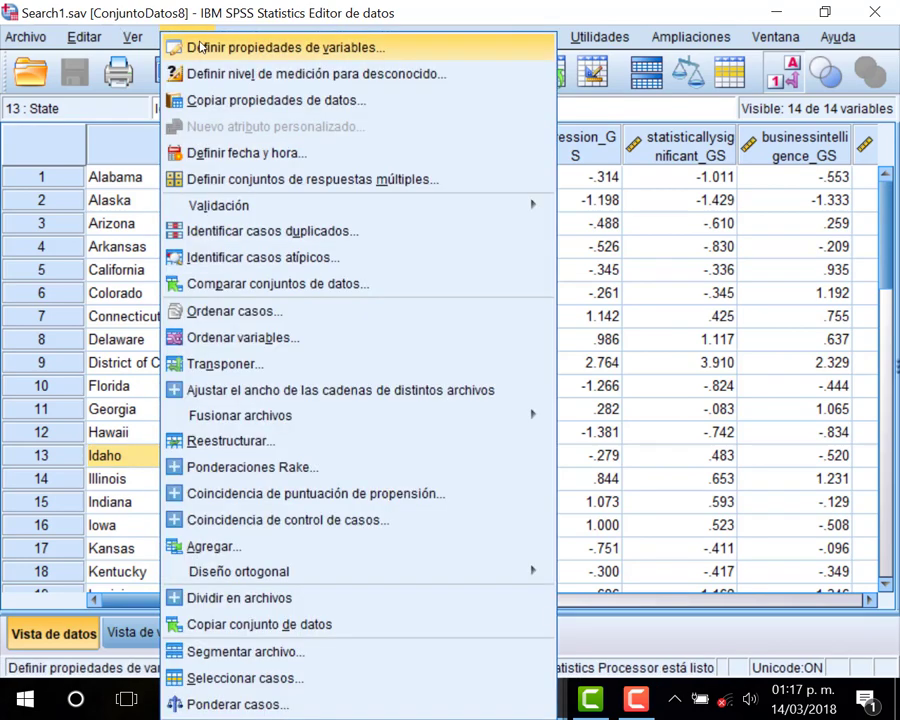
mouse_move(265, 427)
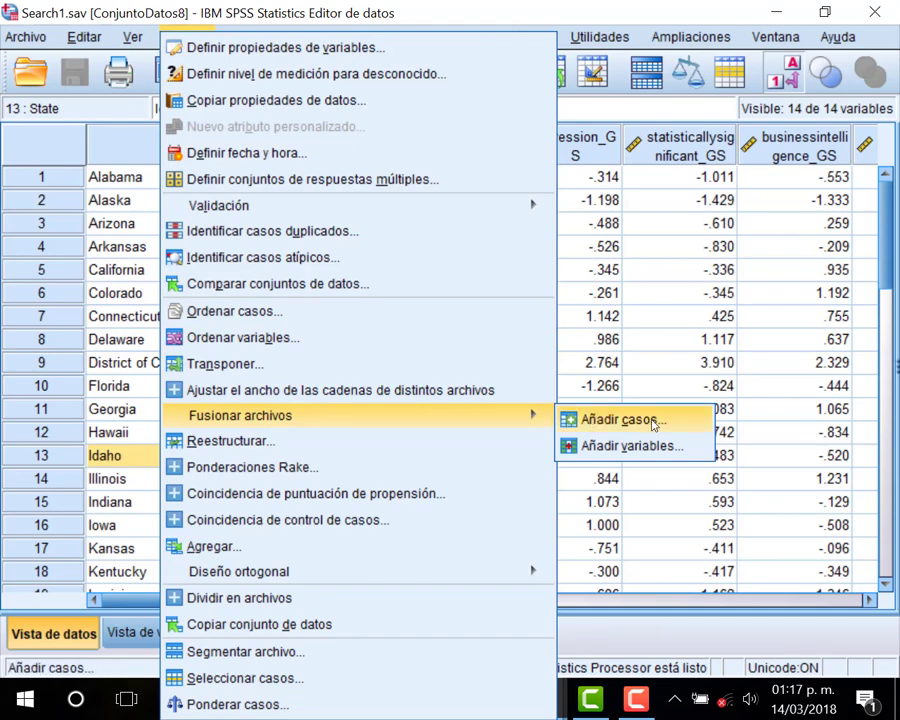
click(654, 424)
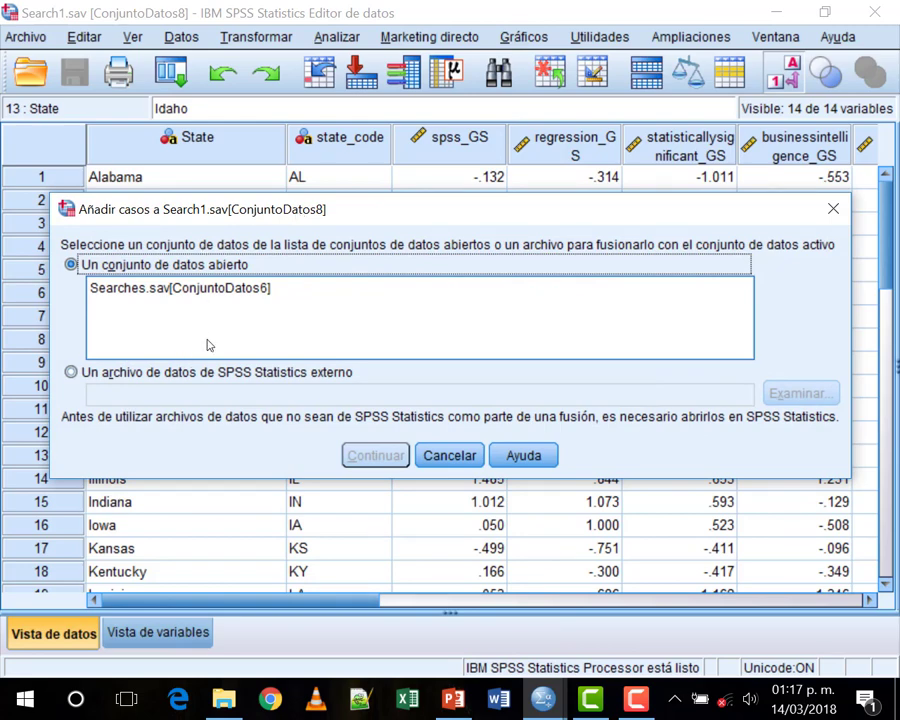
click(71, 373)
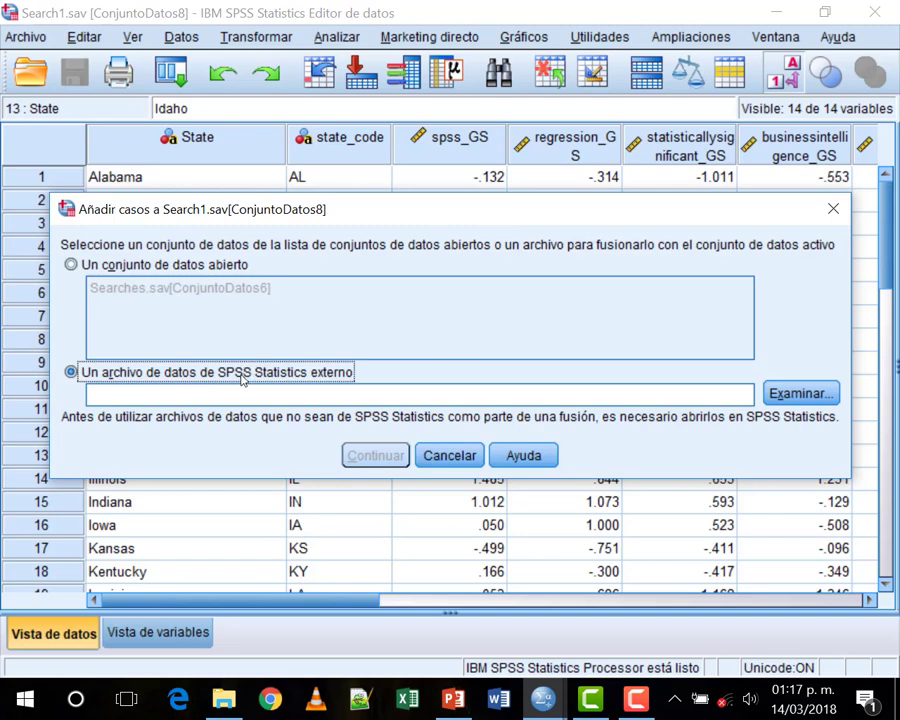
click(800, 393)
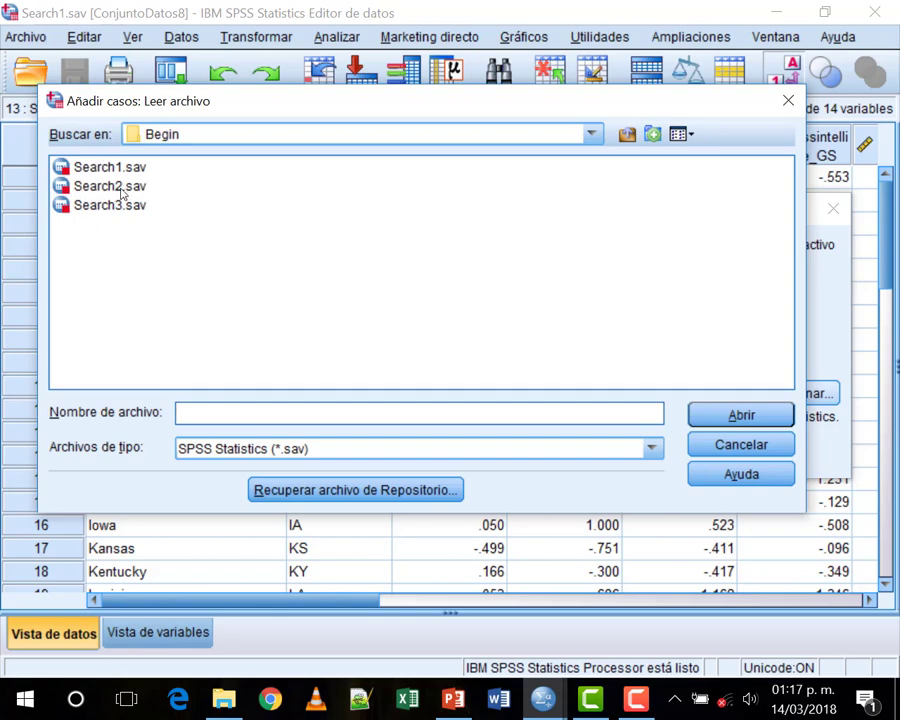
click(122, 188)
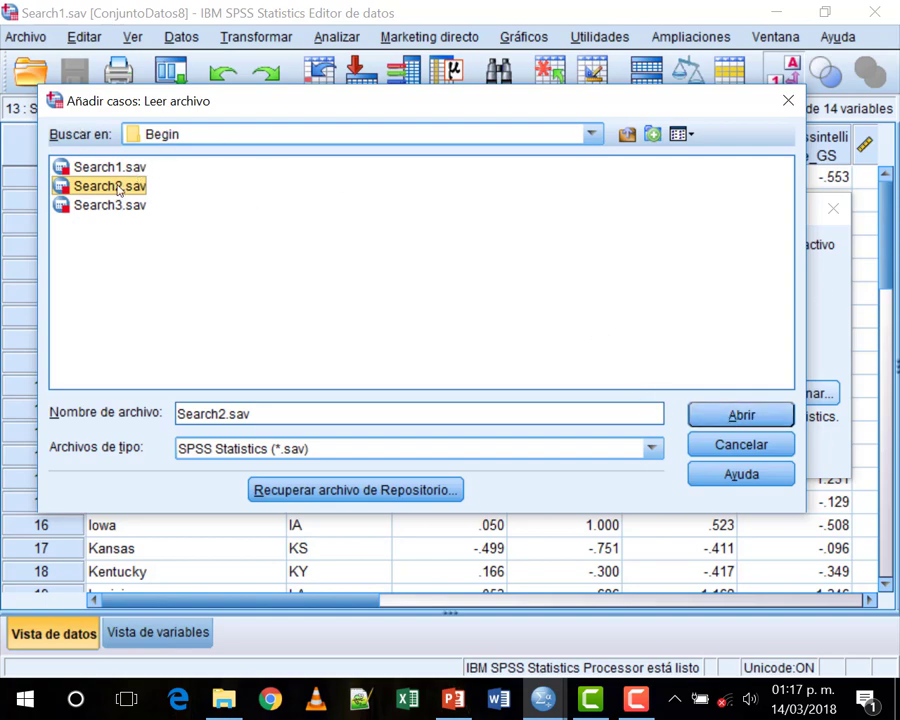
click(770, 418)
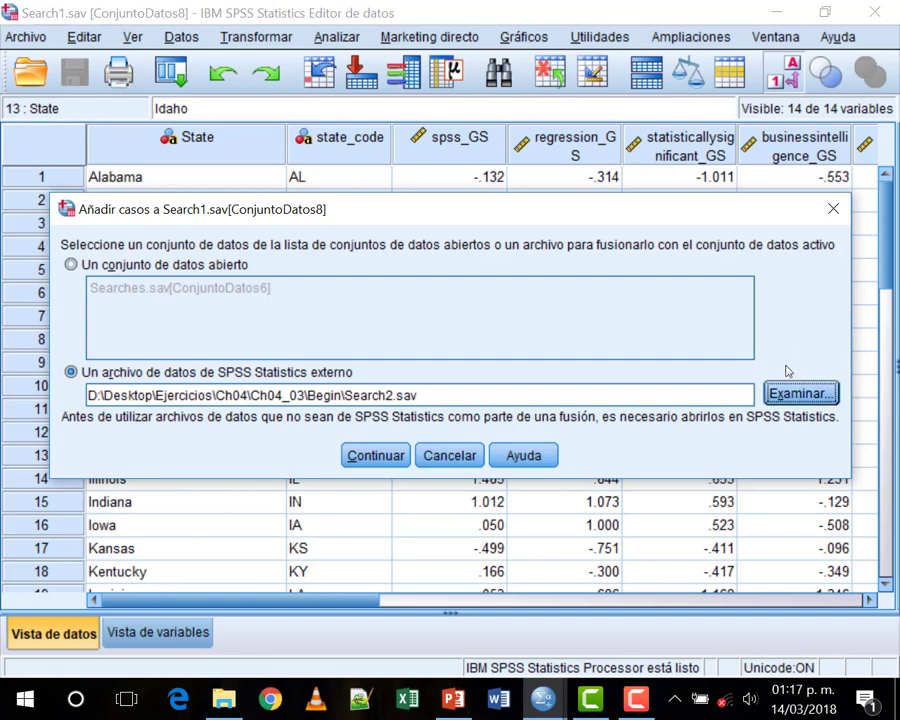
key(Return)
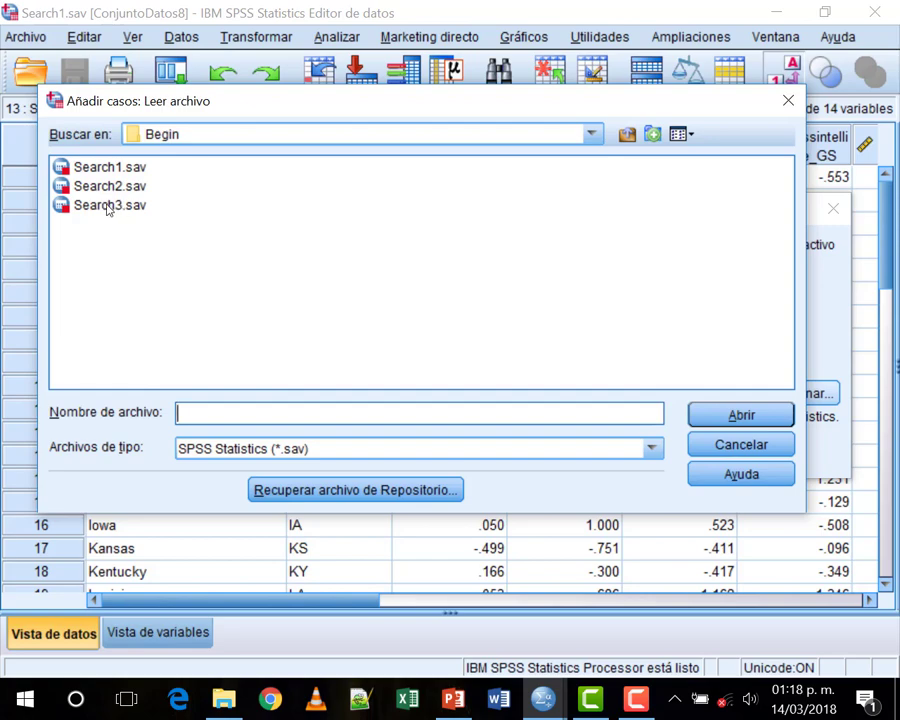
click(763, 443)
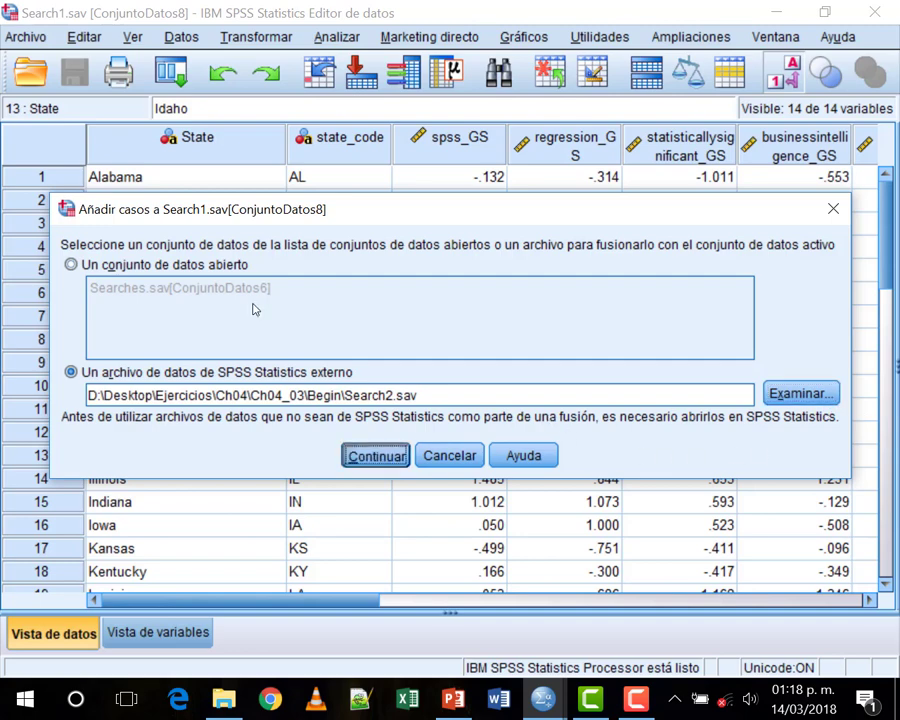
Merge the cases of Search2.sav into the active dataset, keeping all matched variables and no case-source indicator.
click(376, 456)
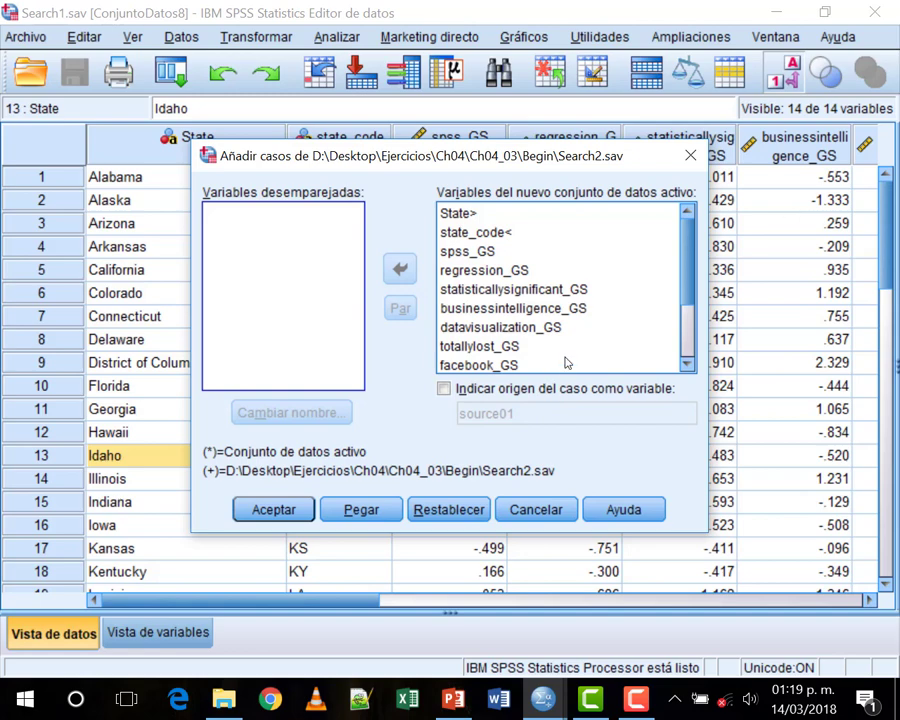
click(607, 293)
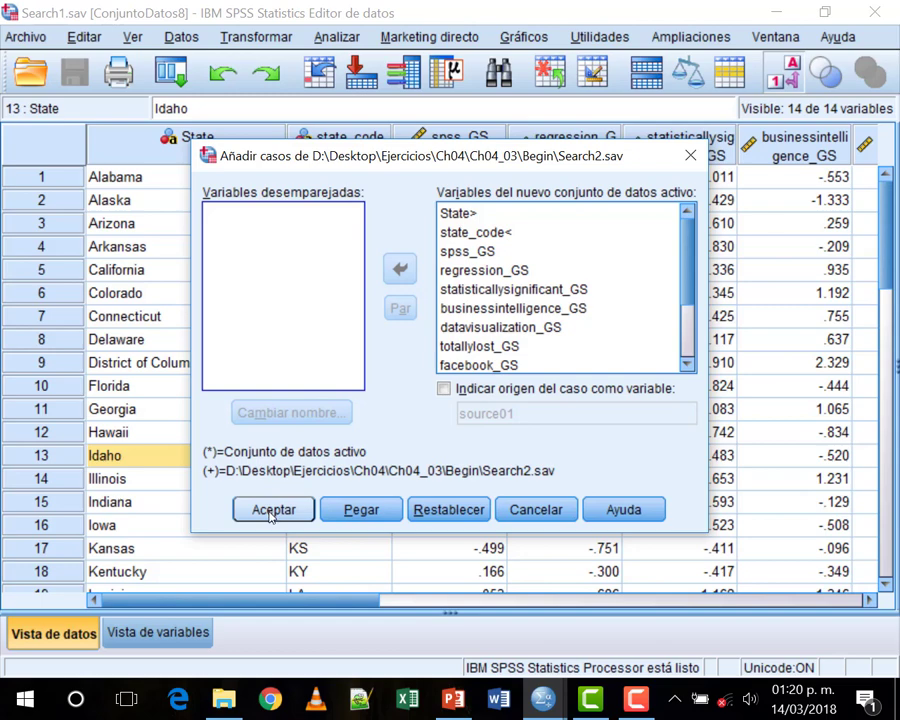
click(272, 510)
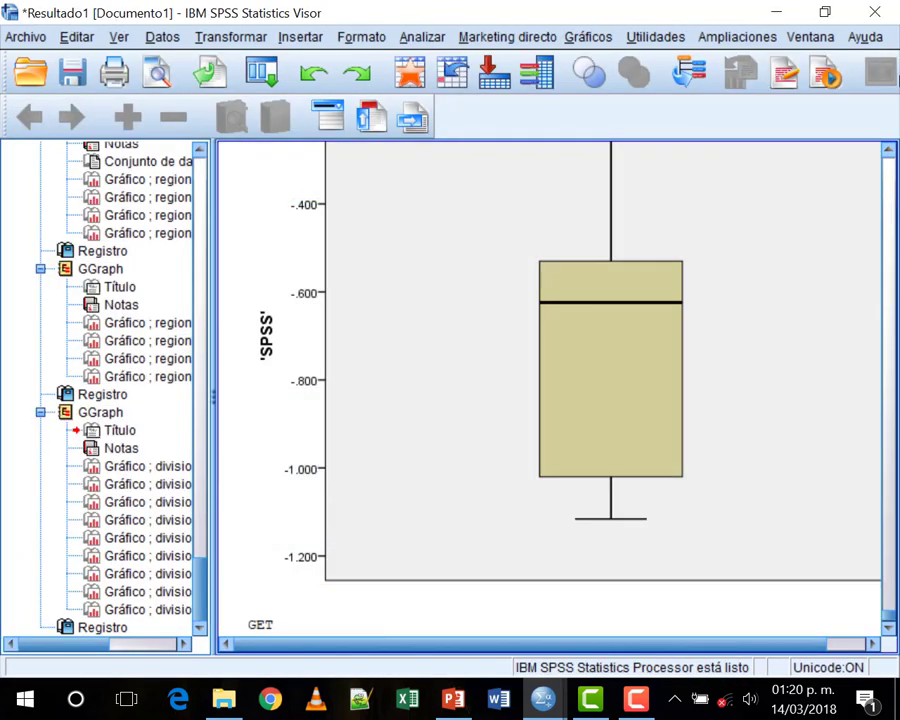
Look back through the charts in the output document and check the open dataset windows.
scroll(758, 446, up, 3)
scroll(758, 446, up, 13)
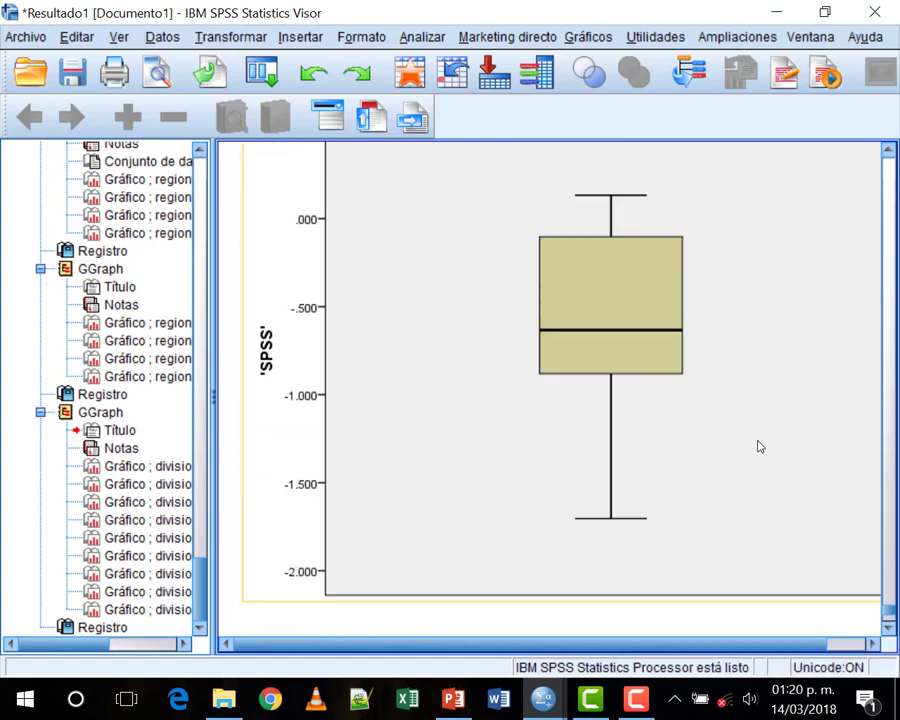
scroll(758, 446, up, 15)
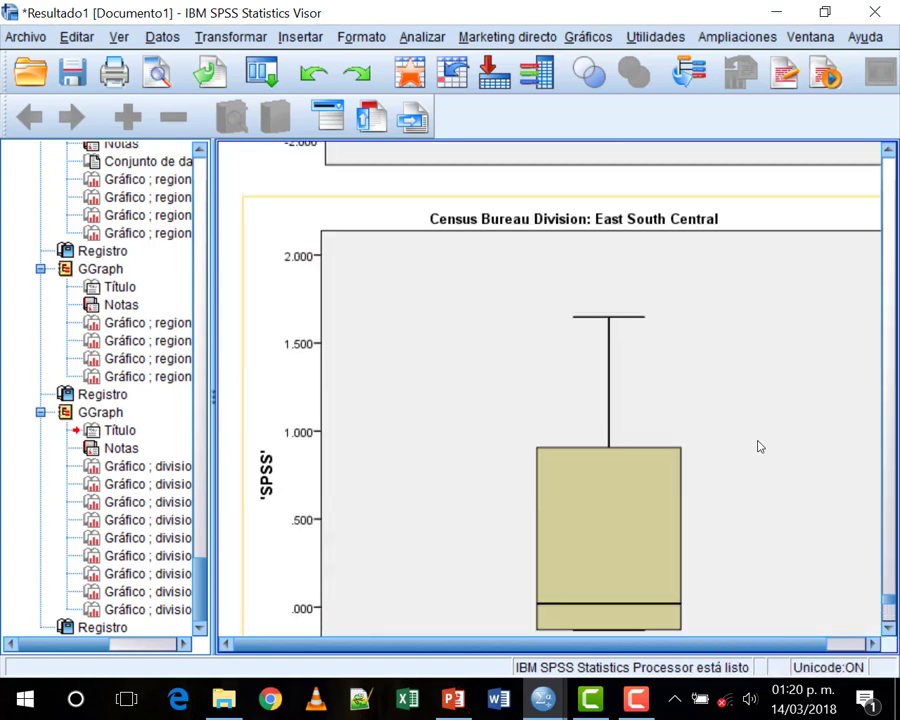
scroll(758, 446, up, 12)
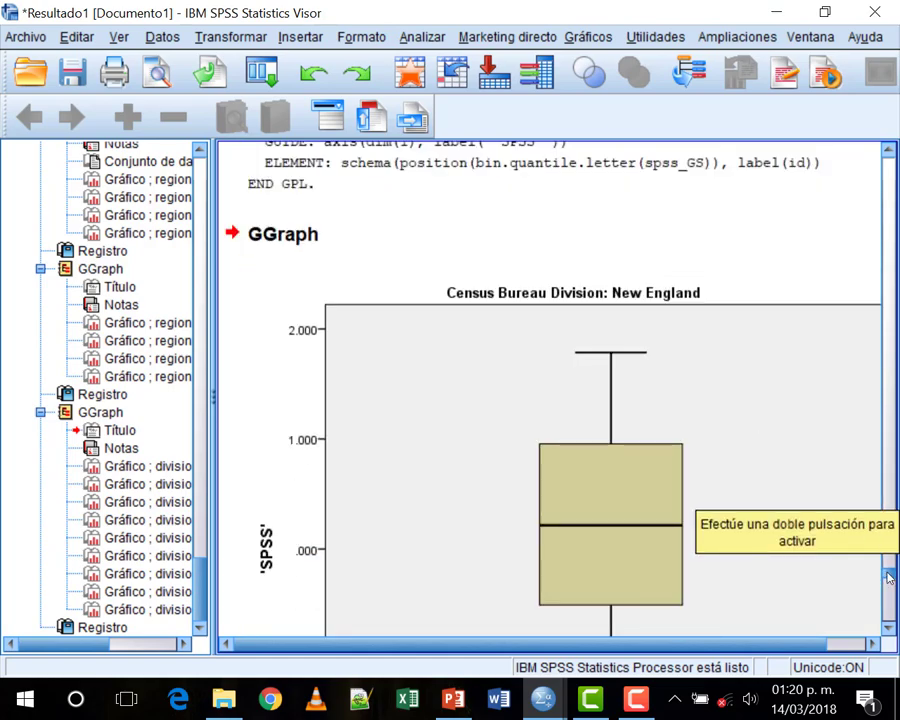
scroll(593, 385, up, 10)
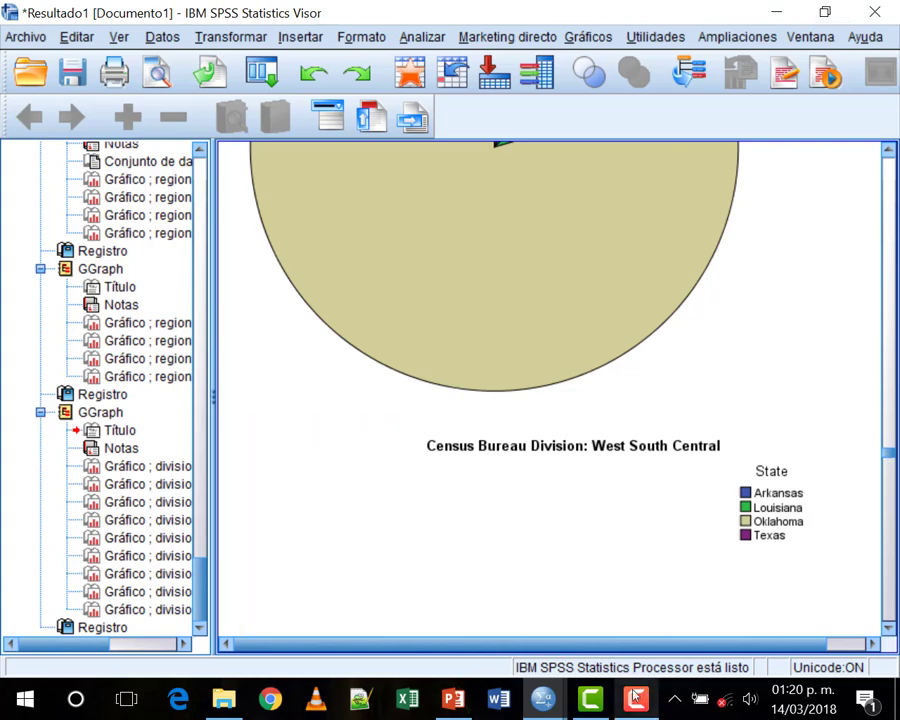
mouse_move(537, 705)
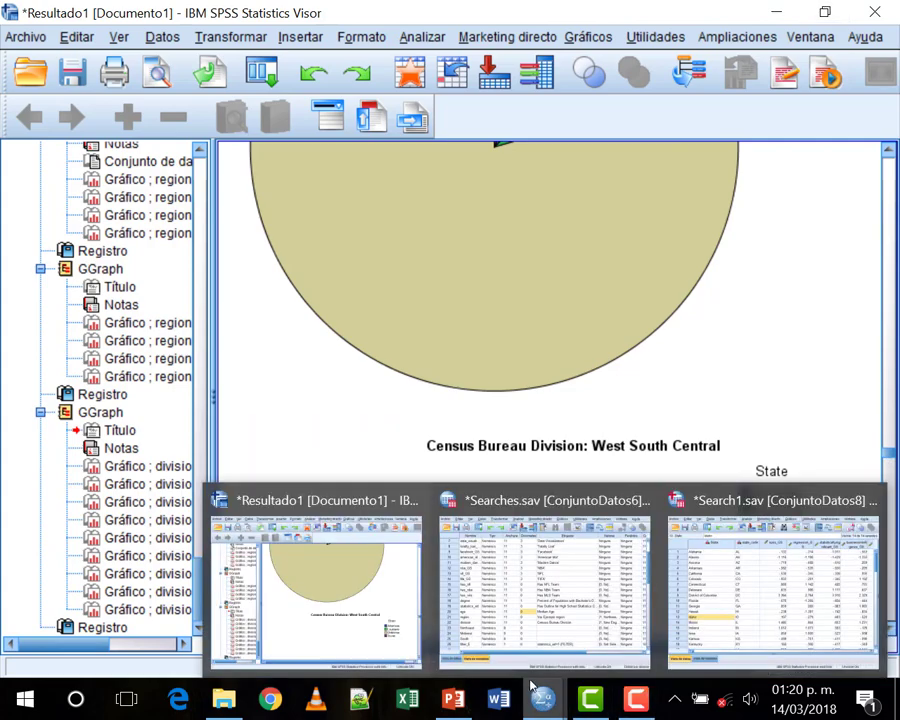
mouse_move(625, 590)
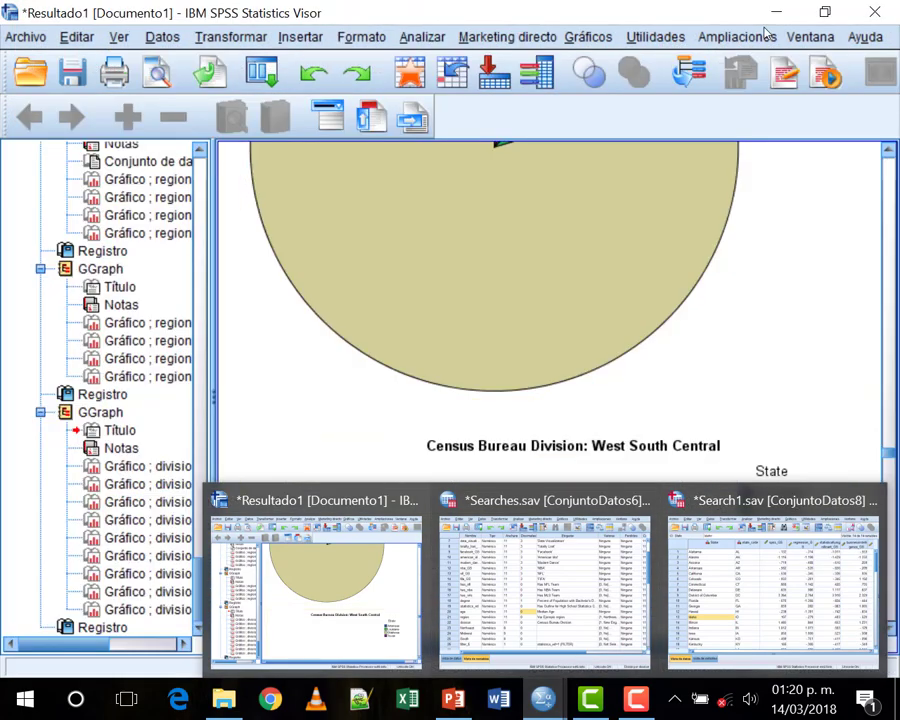
click(315, 585)
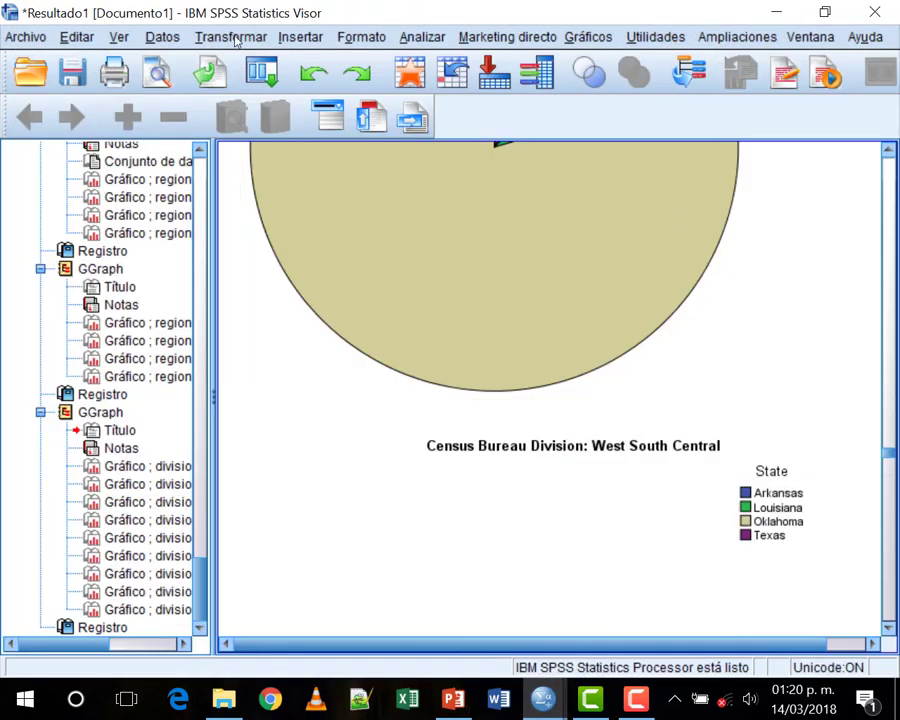
click(160, 37)
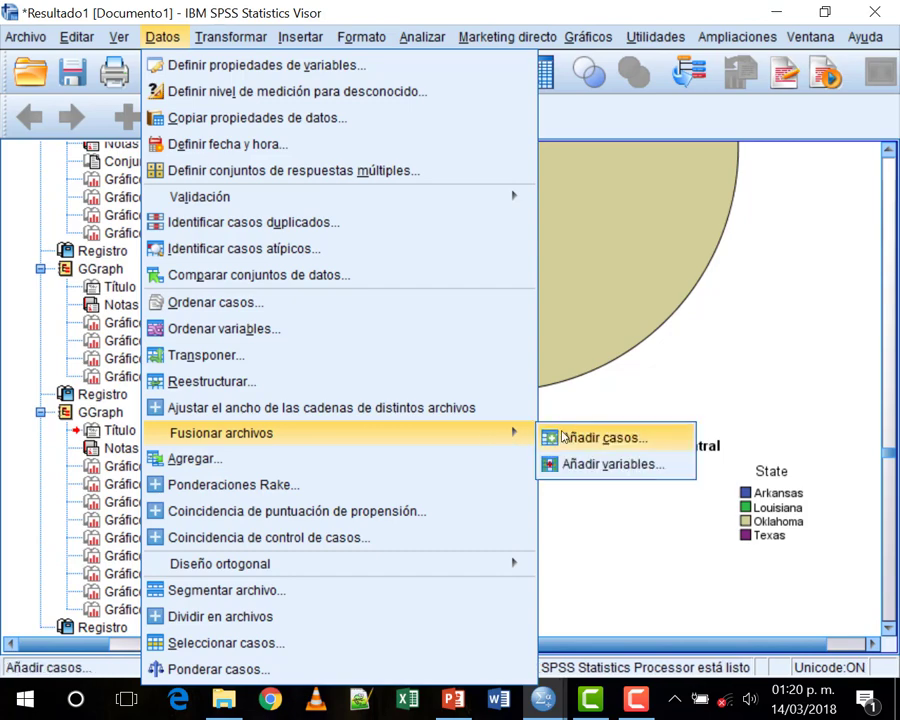
click(548, 437)
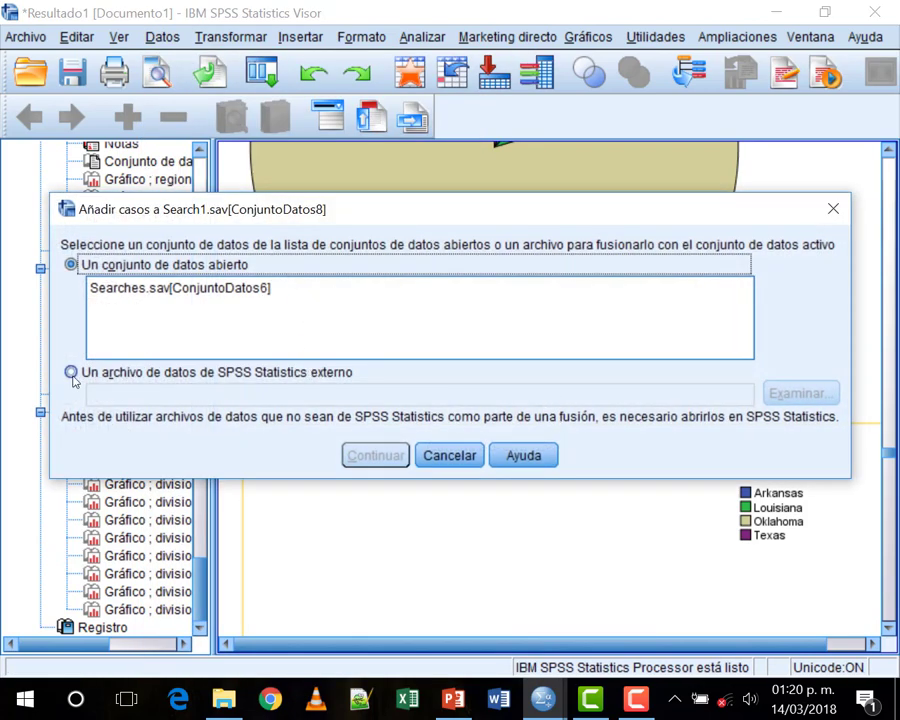
click(72, 374)
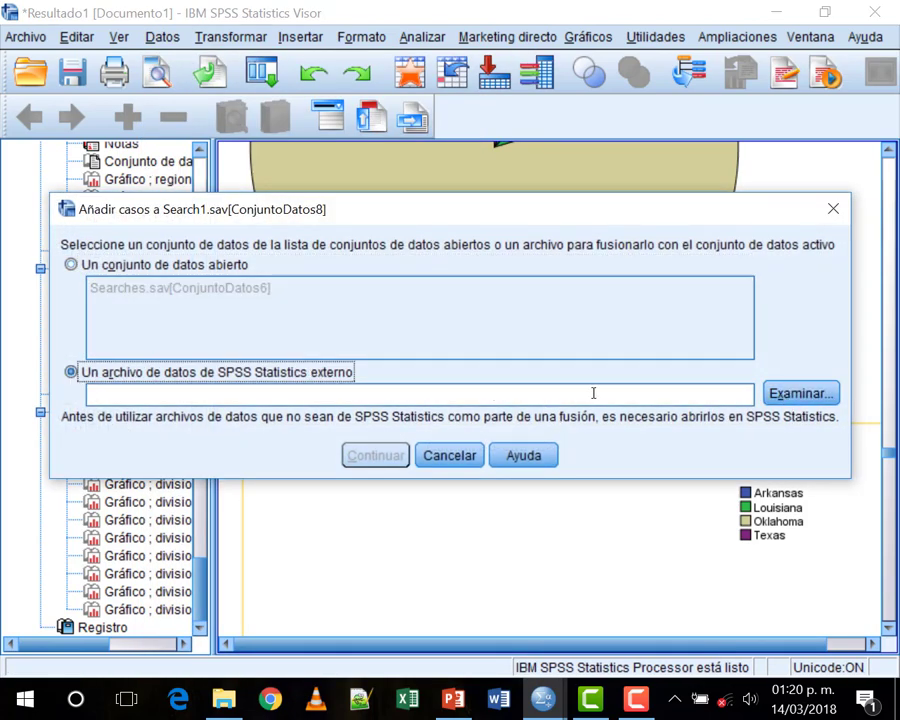
click(790, 395)
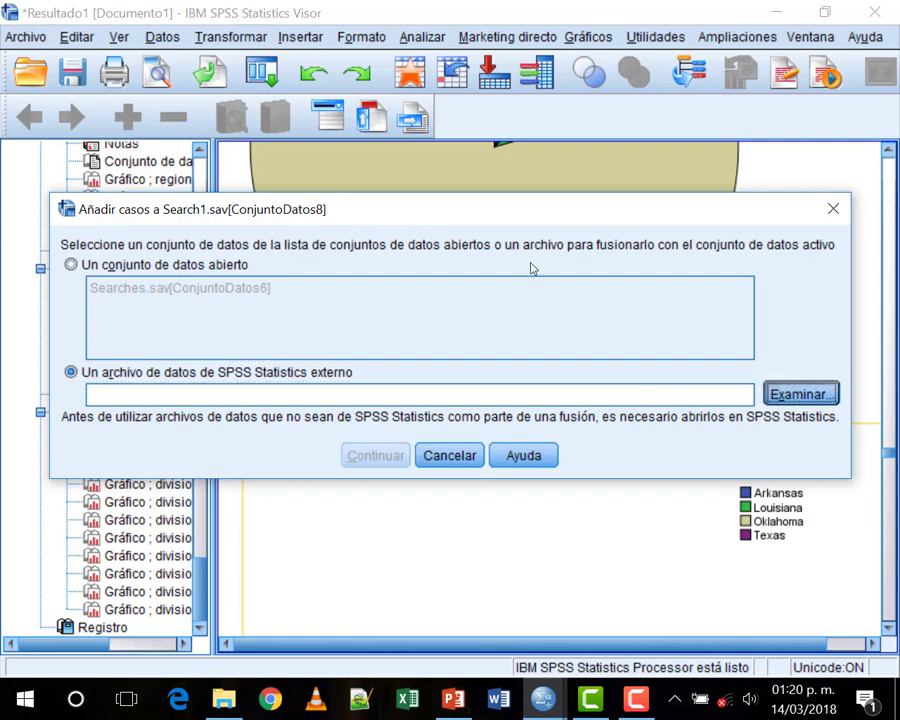
click(125, 186)
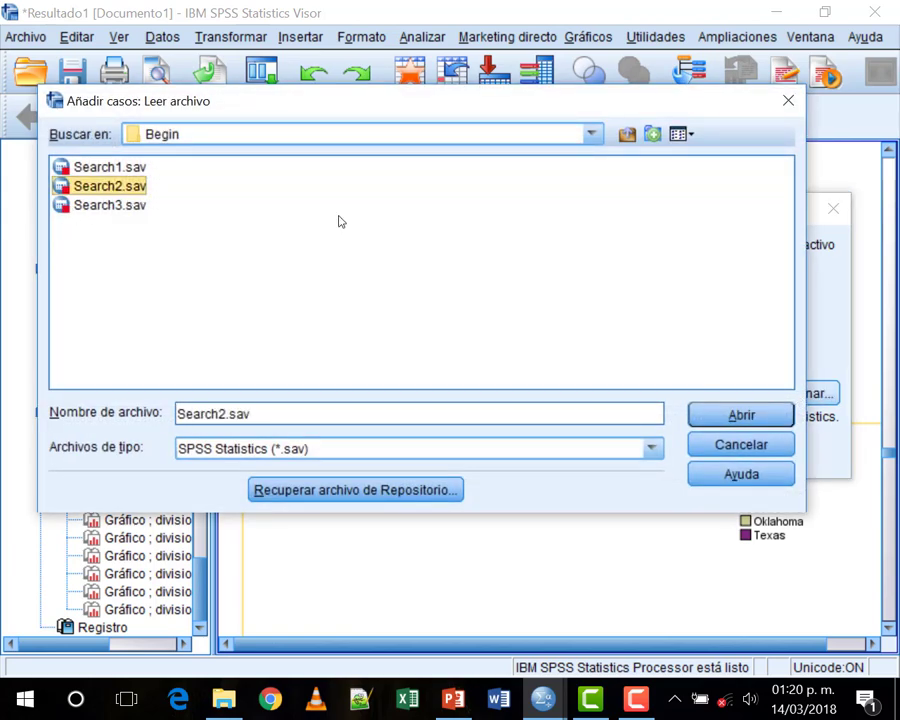
click(740, 415)
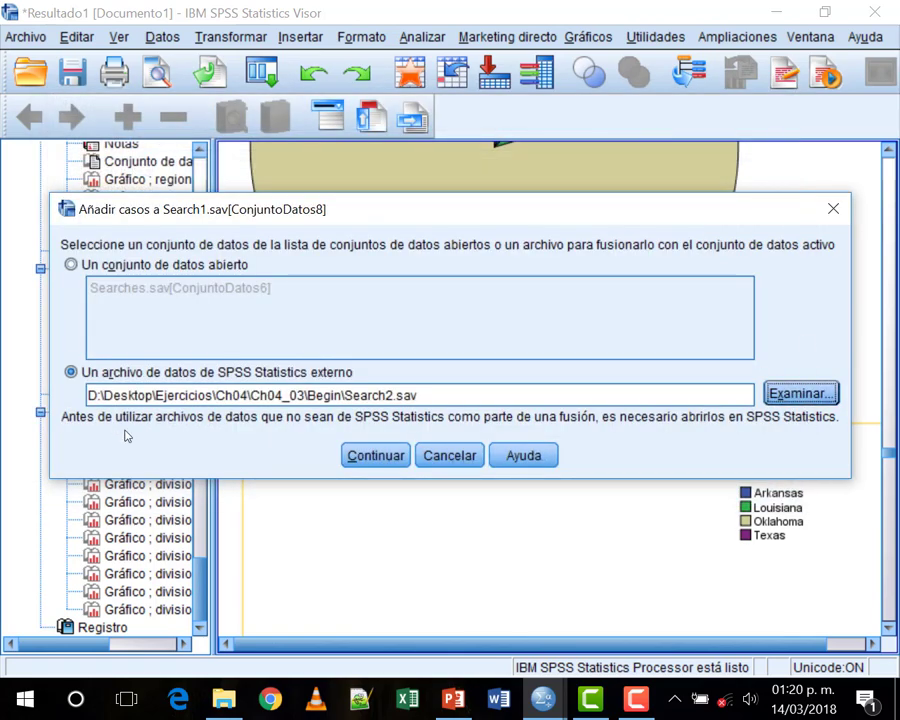
key(Return)
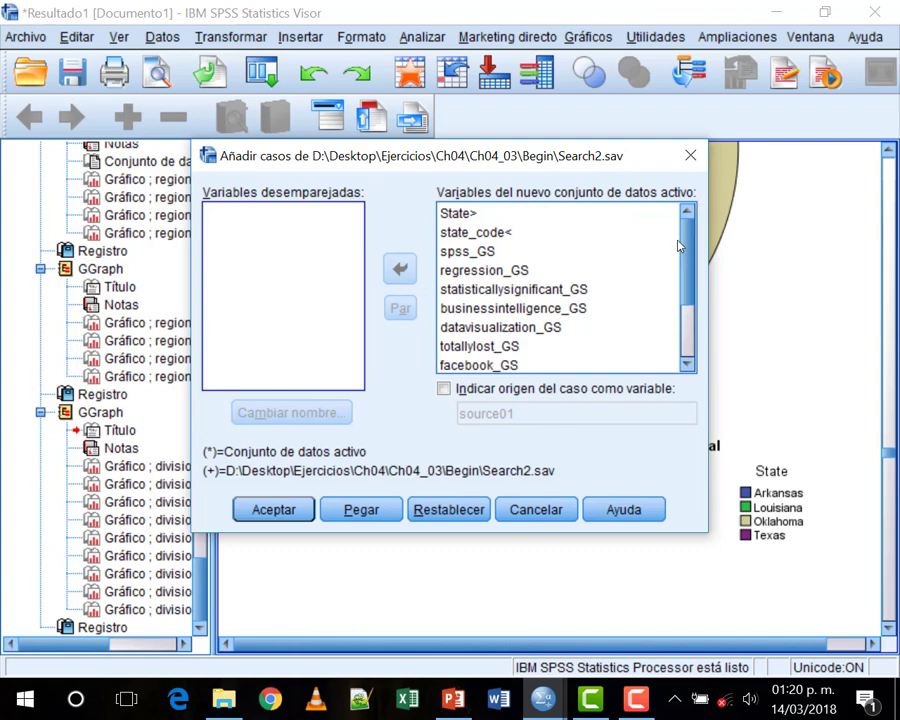
click(680, 155)
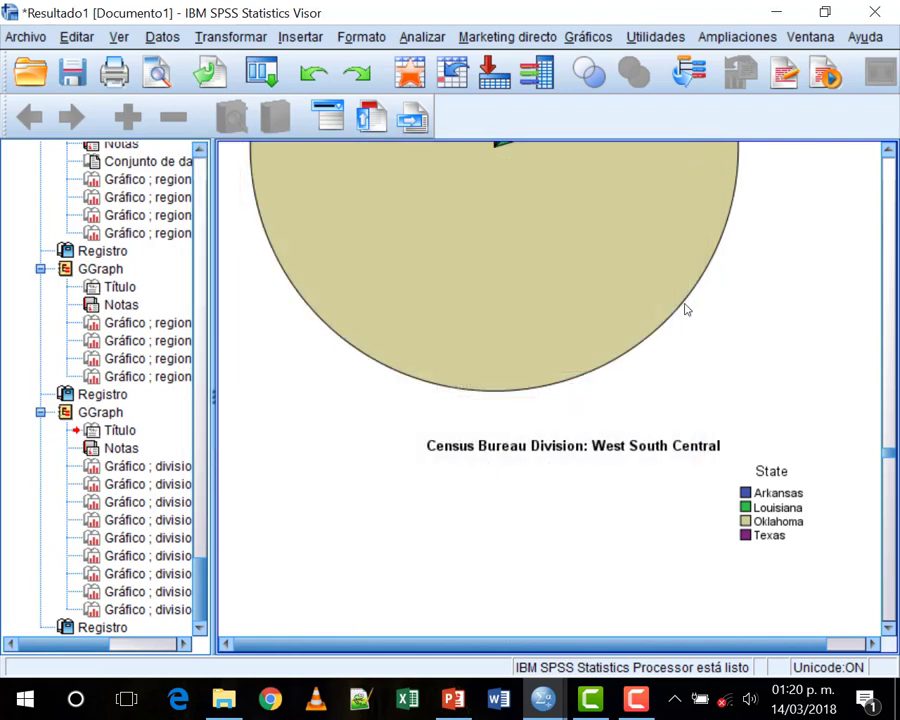
Close the Searches.sav dataset window, saving its changes.
mouse_move(543, 699)
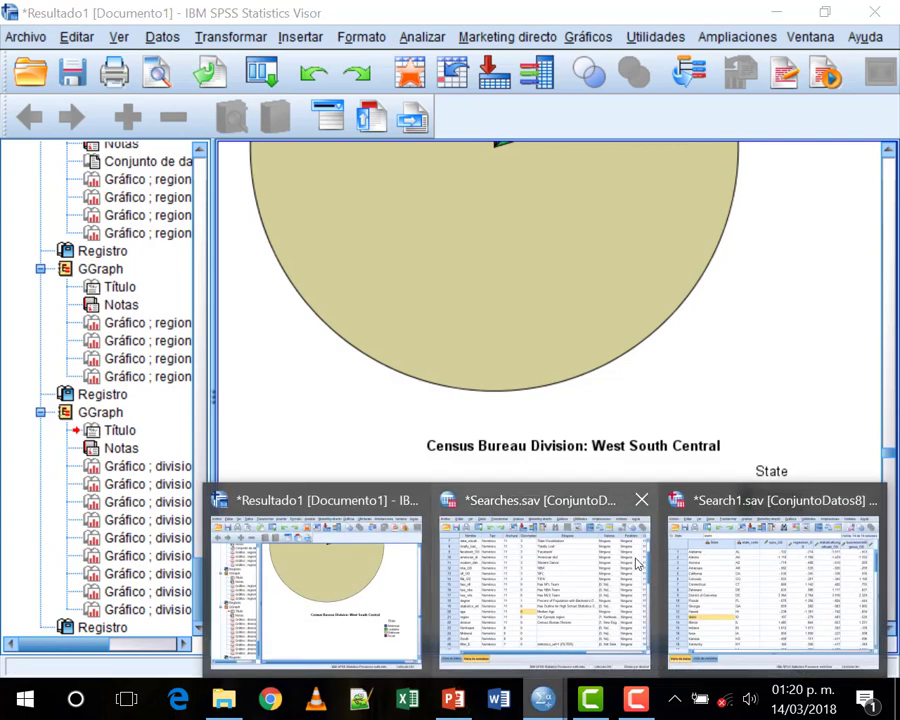
mouse_move(636, 561)
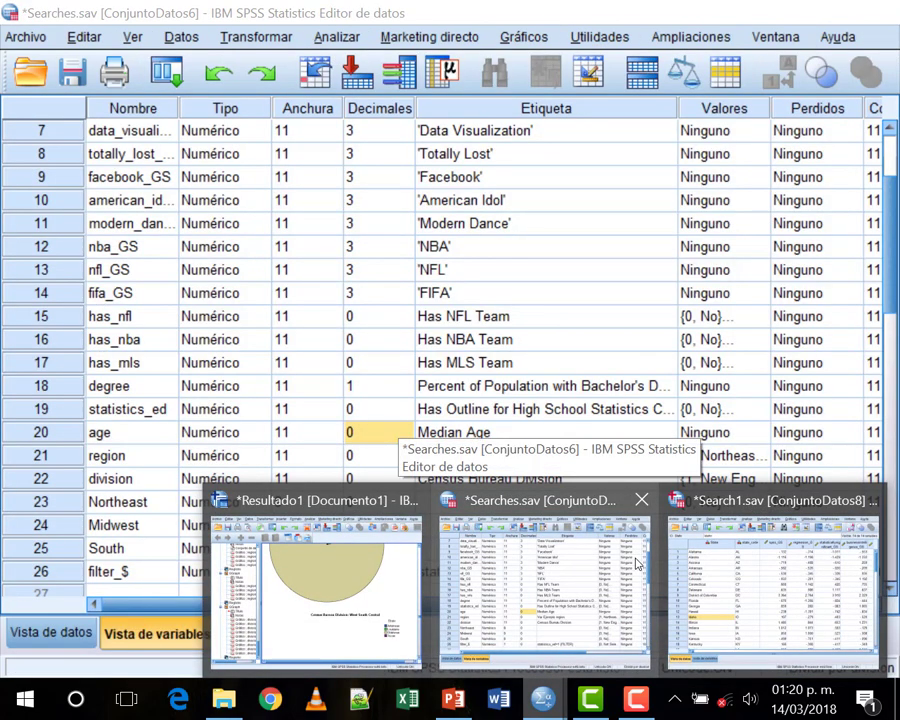
click(641, 499)
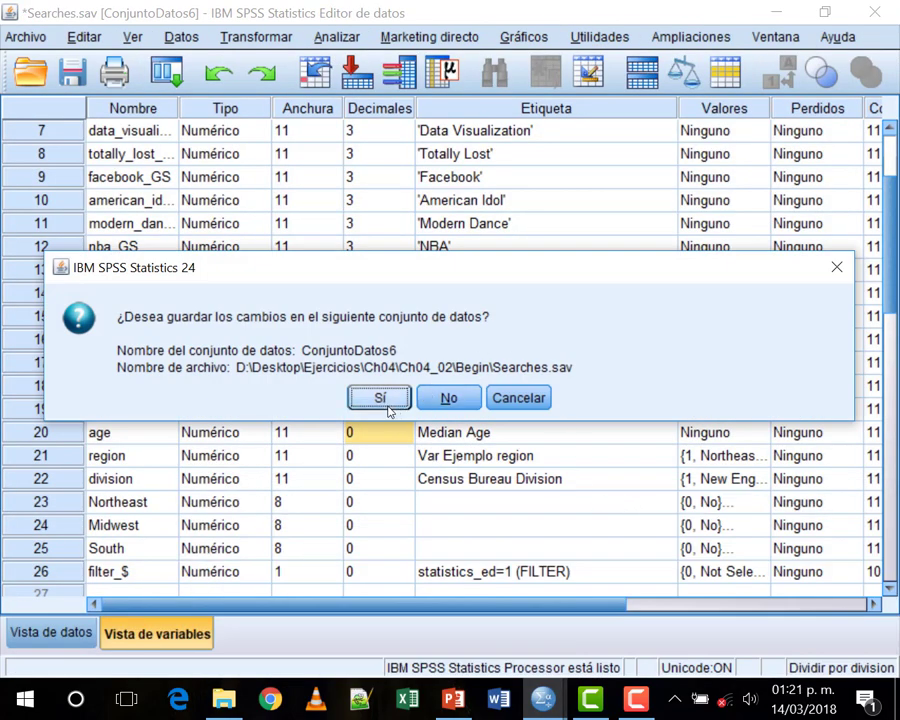
click(402, 399)
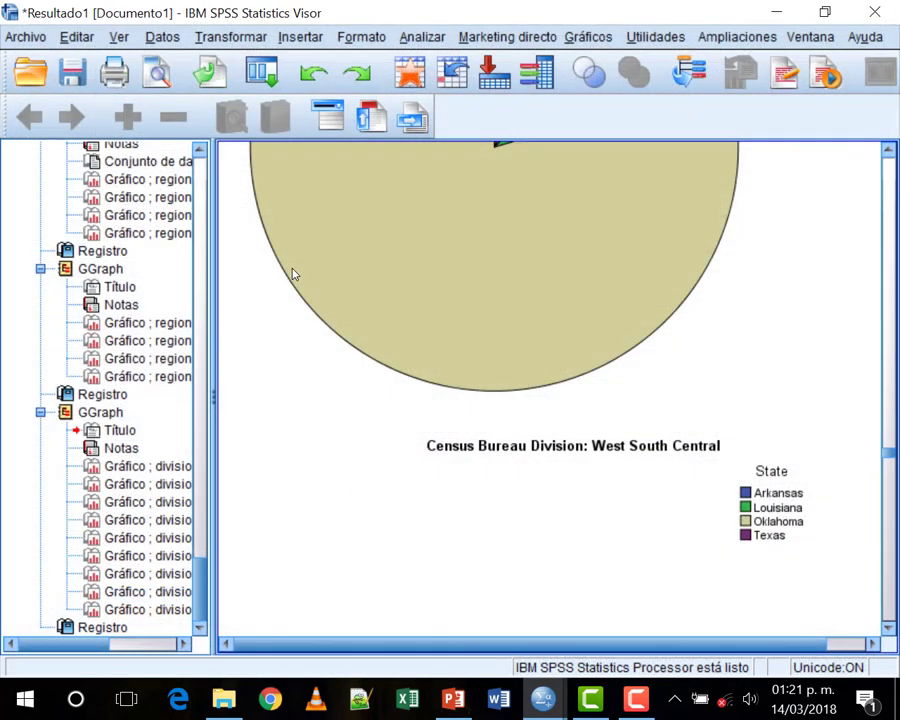
Switch to the Search1.sav data editor and review the merged list of state cases down to the last row.
mouse_move(552, 700)
click(630, 575)
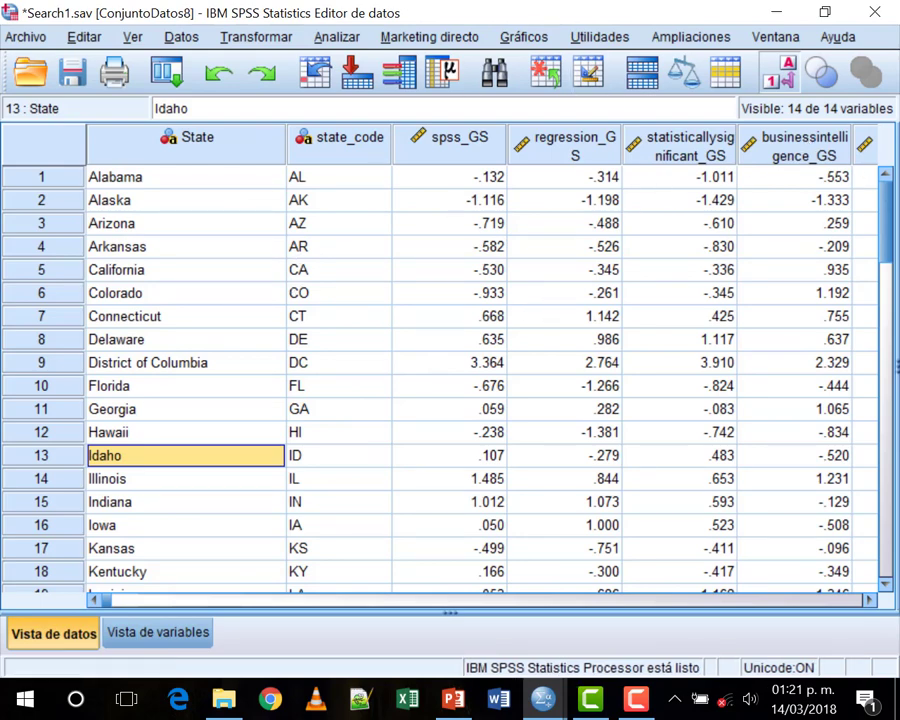
drag(890, 225, 893, 297)
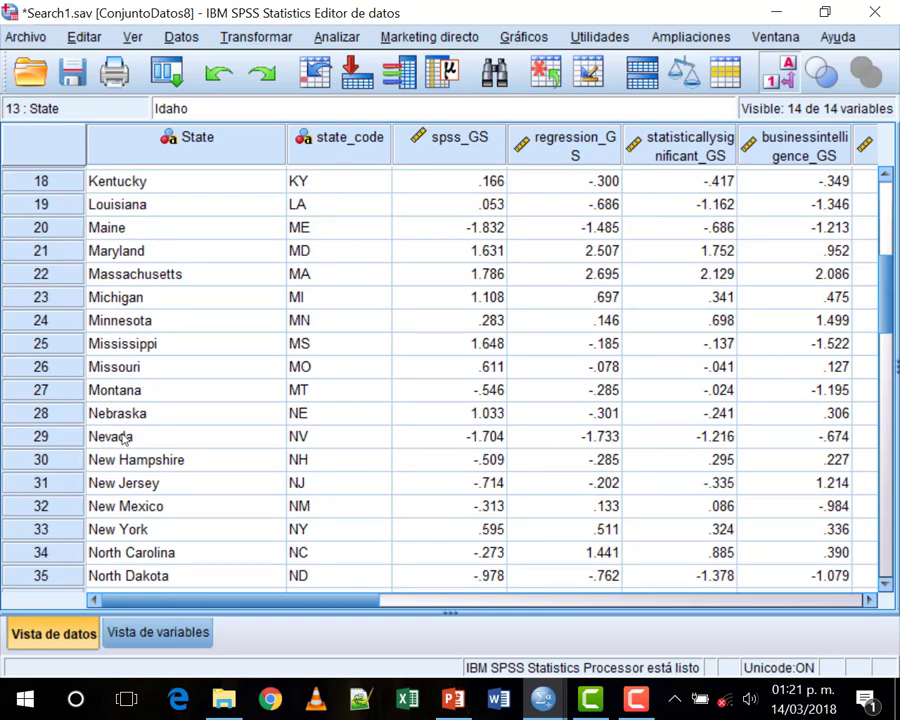
drag(890, 297, 893, 415)
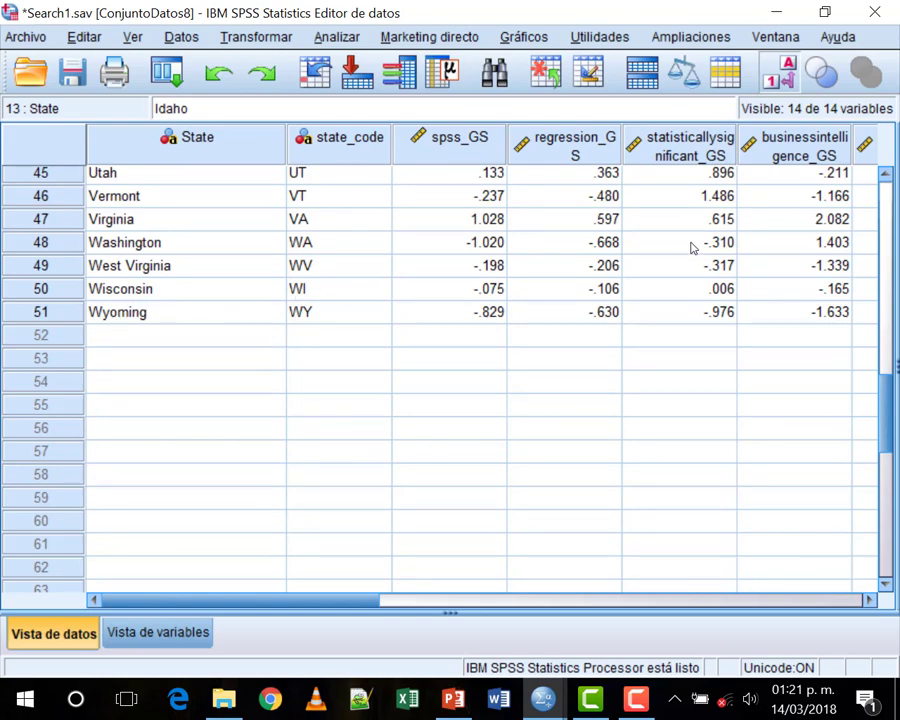
drag(883, 400, 852, 330)
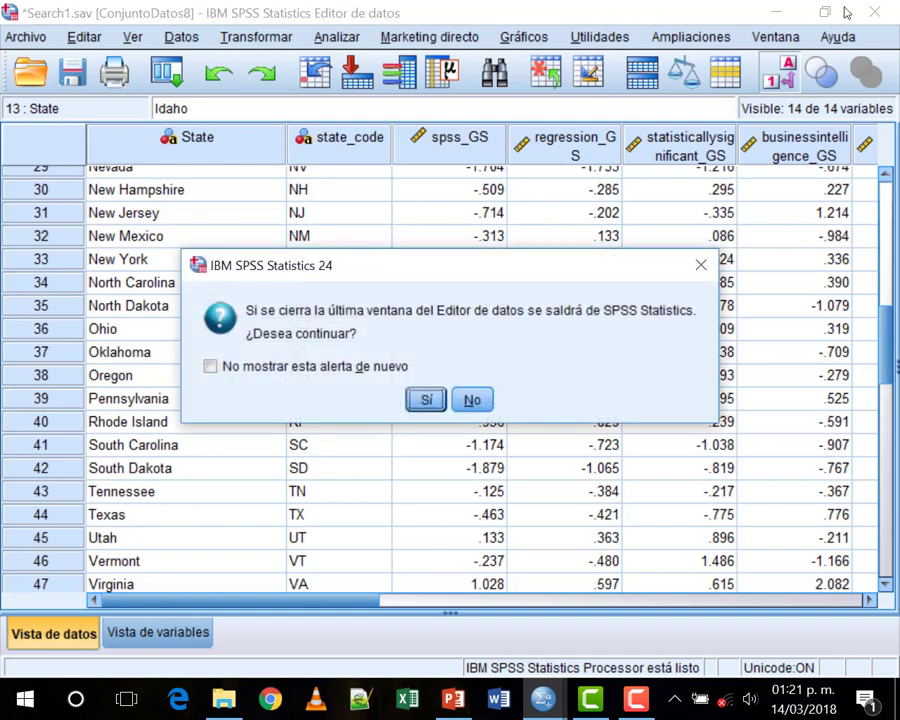
Close Search1.sav and exit the program, saving the merged dataset but discarding the output document.
click(474, 456)
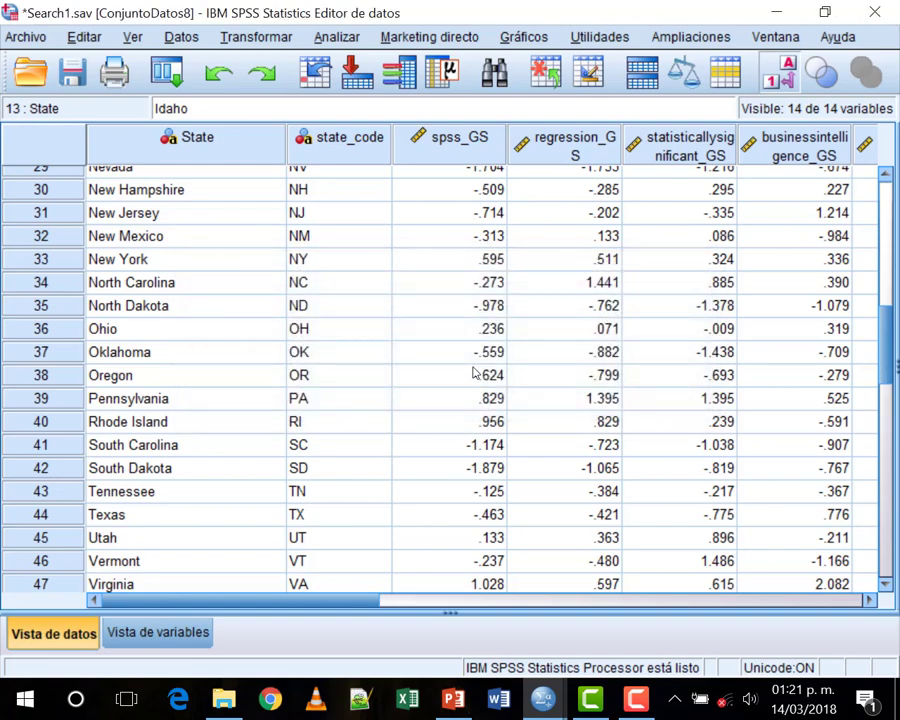
key(alt+F4)
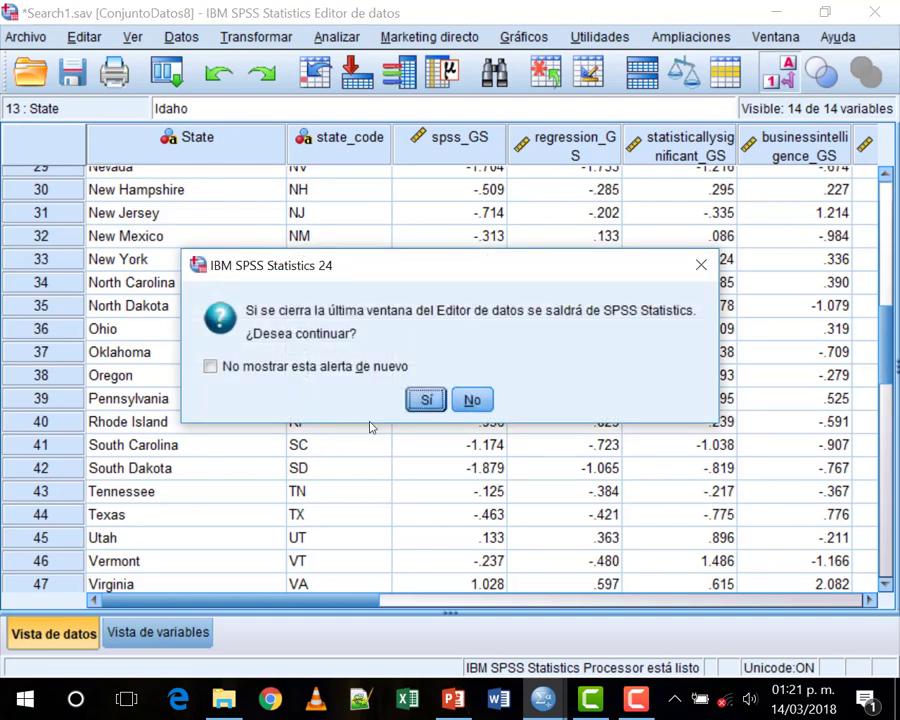
click(426, 399)
key(n)
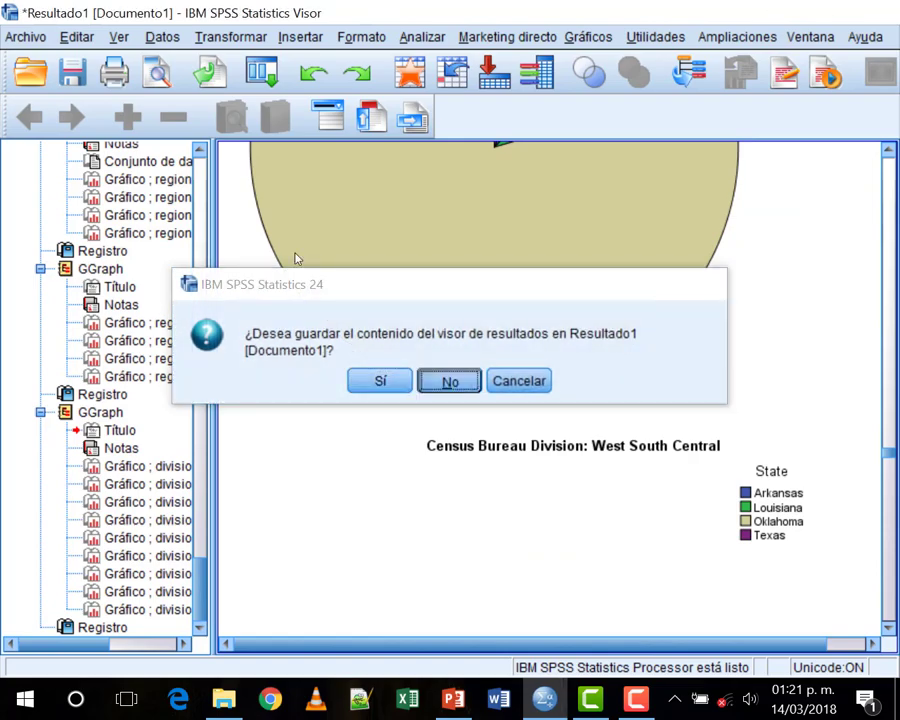
key(Return)
key(Return)
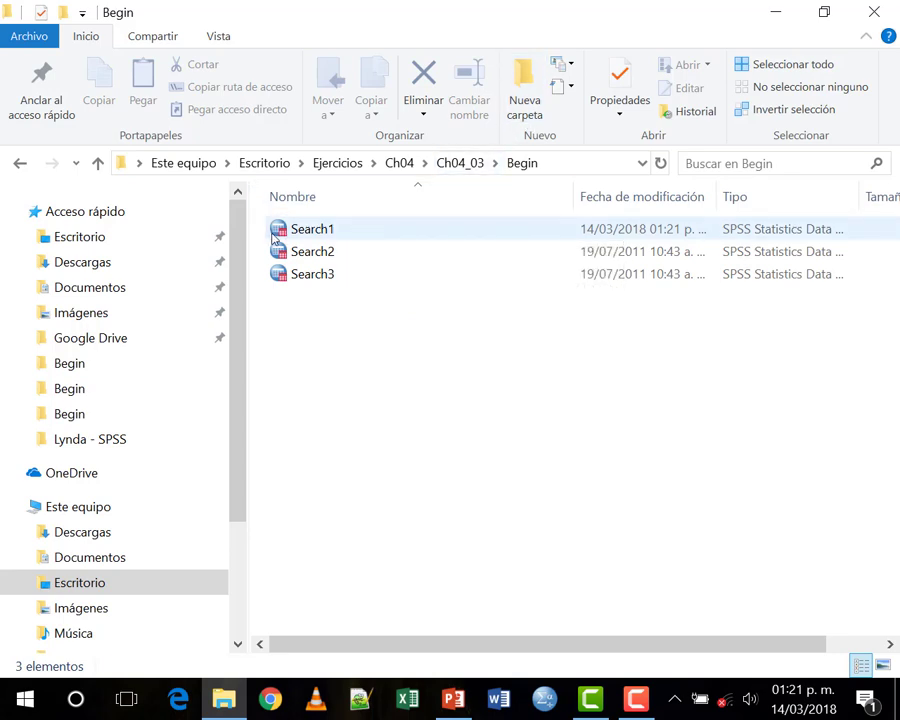
Open Search1.sav from the Begin folder to check its saved cases, and exit without saving the output.
double_click(352, 237)
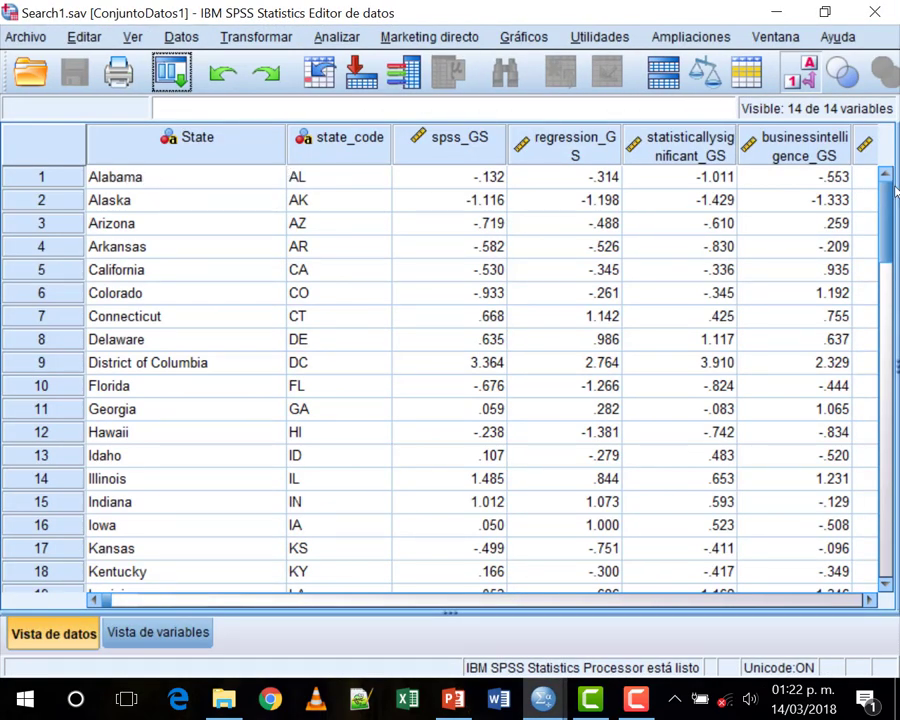
drag(895, 190, 856, 280)
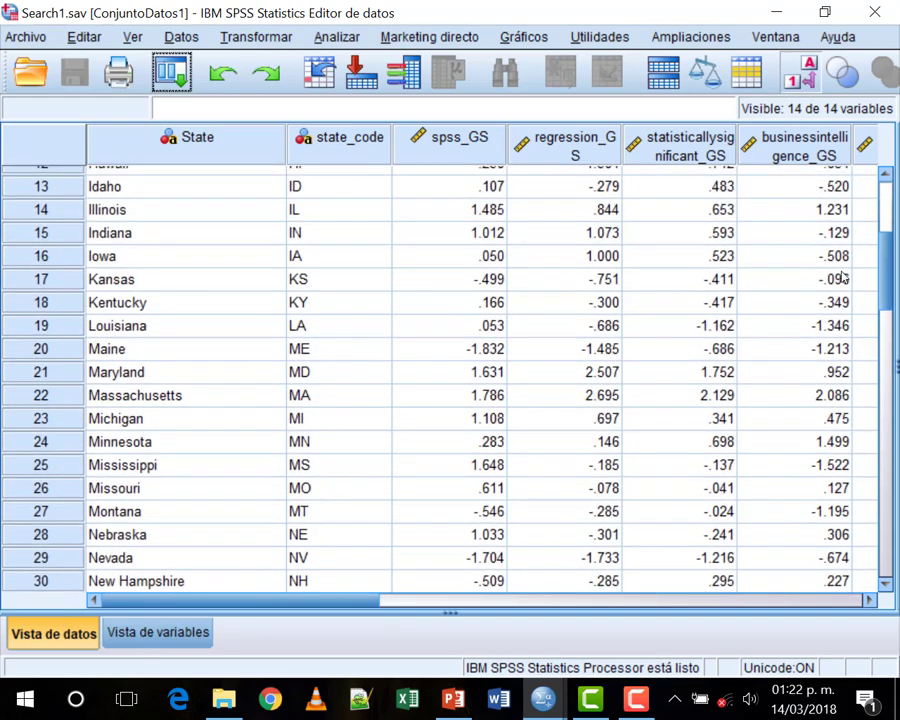
click(872, 14)
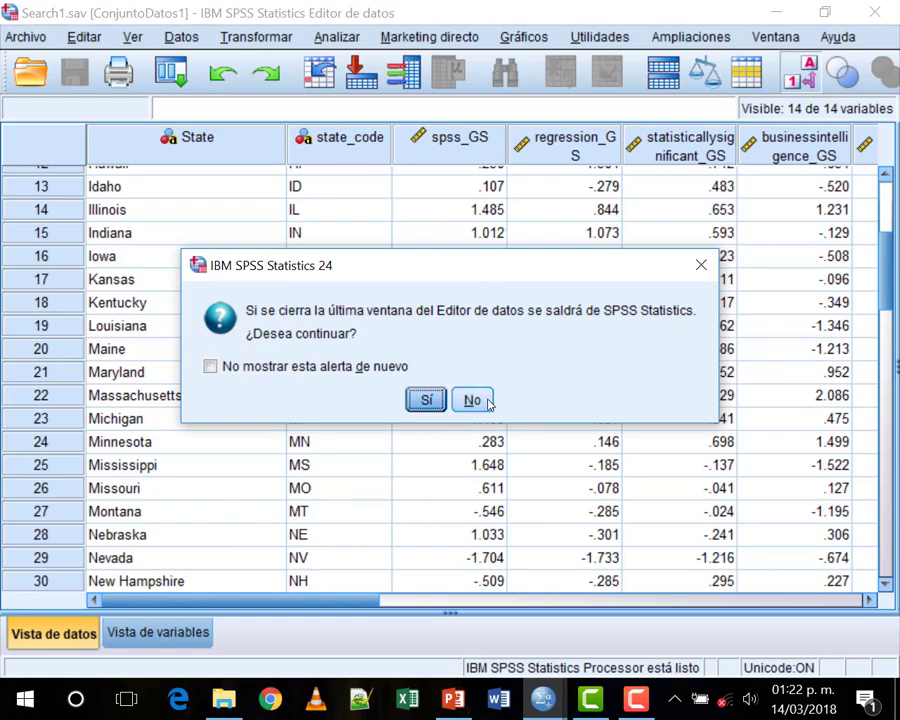
click(430, 402)
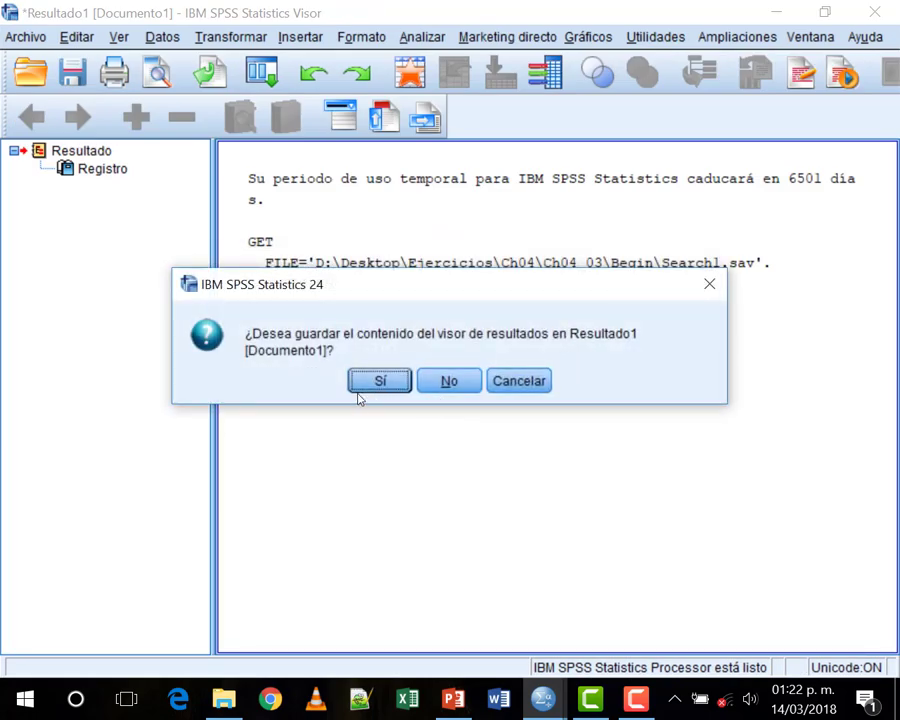
click(424, 383)
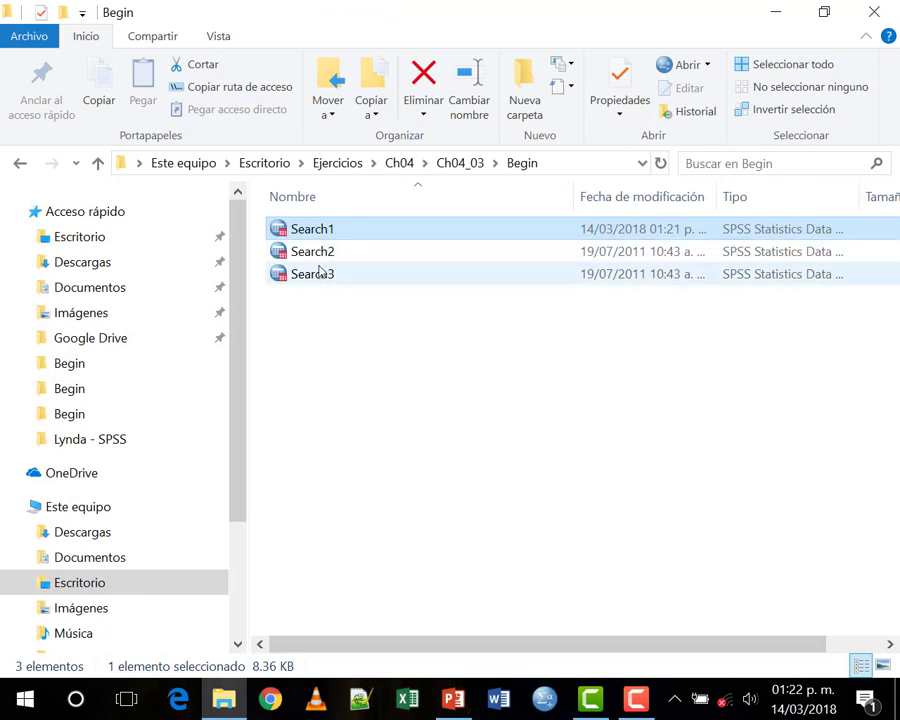
Open Search2.sav from the Begin folder to review its state cases, and exit without saving the output.
click(320, 252)
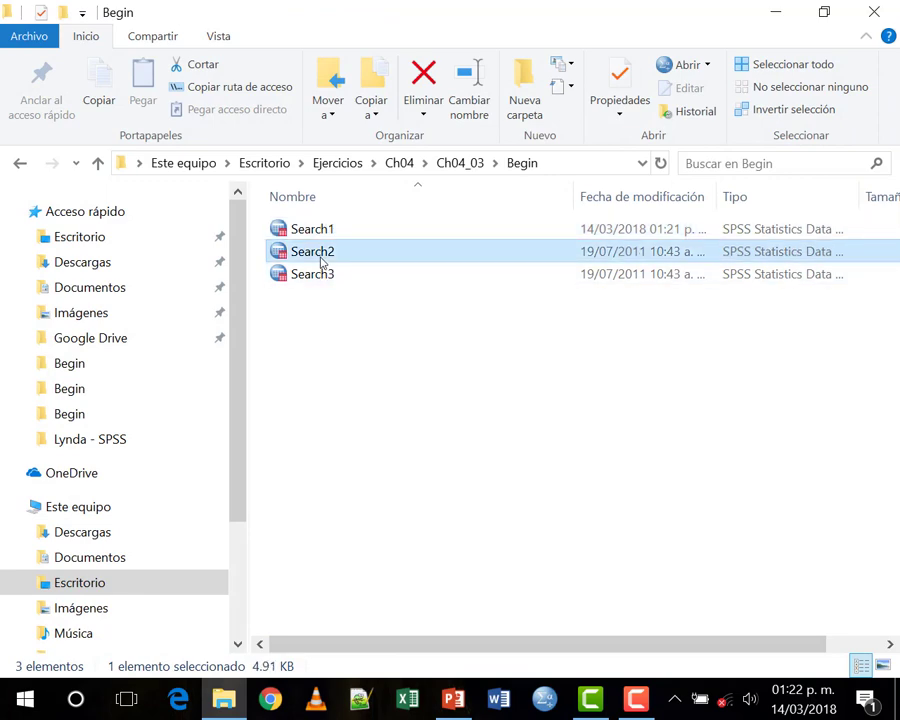
double_click(320, 255)
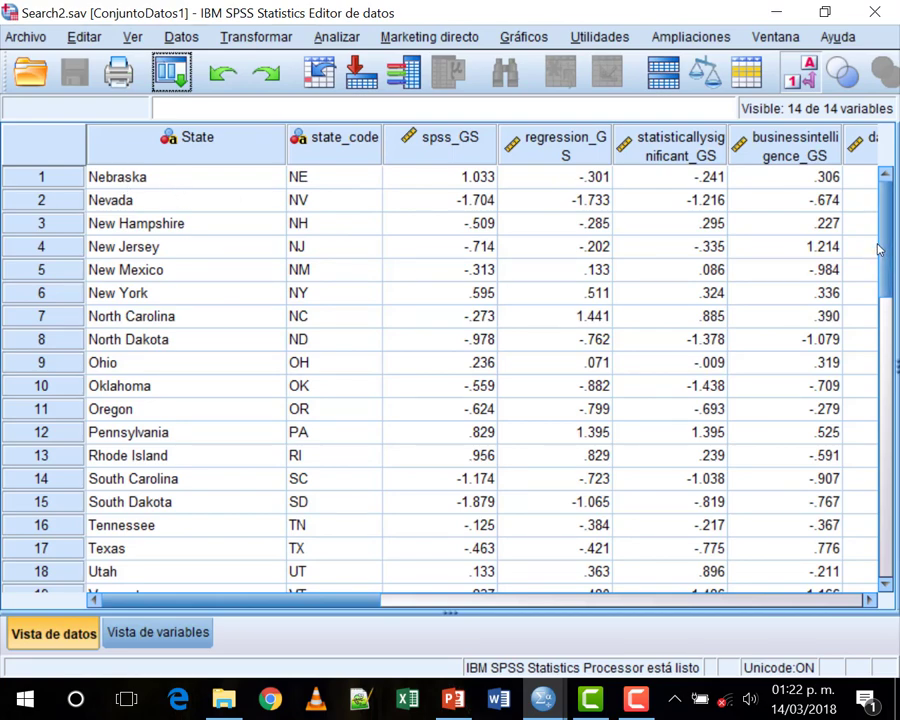
scroll(885, 345, down, 5)
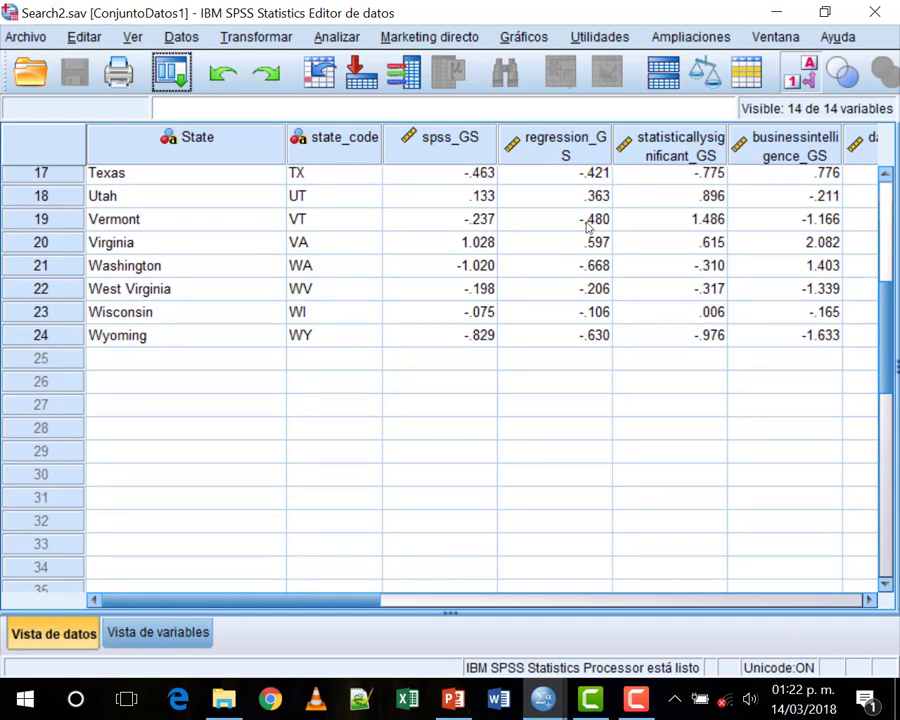
scroll(588, 227, up, 5)
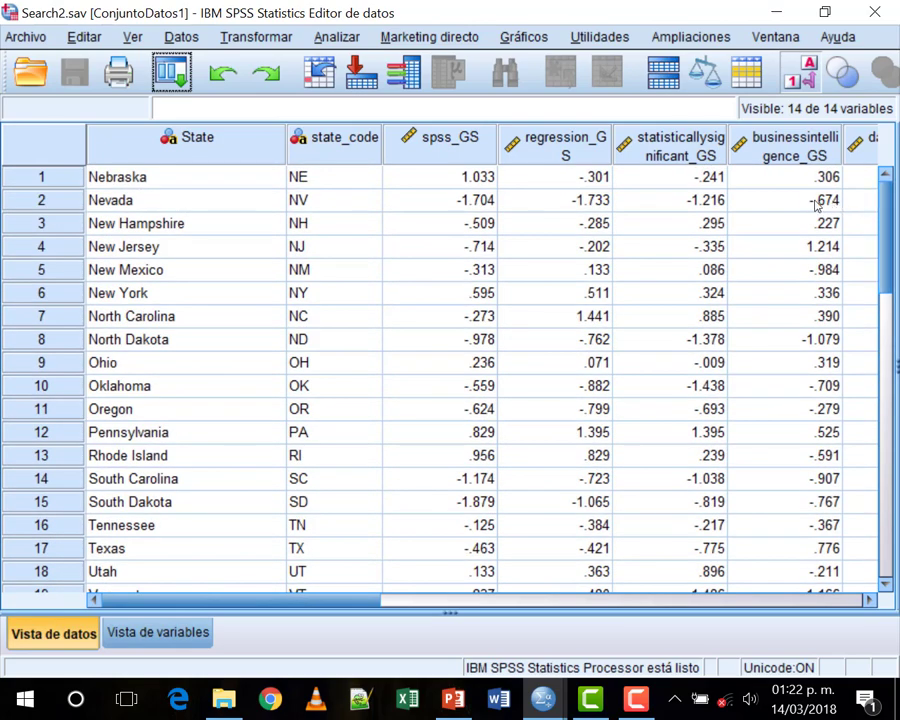
key(alt+F4)
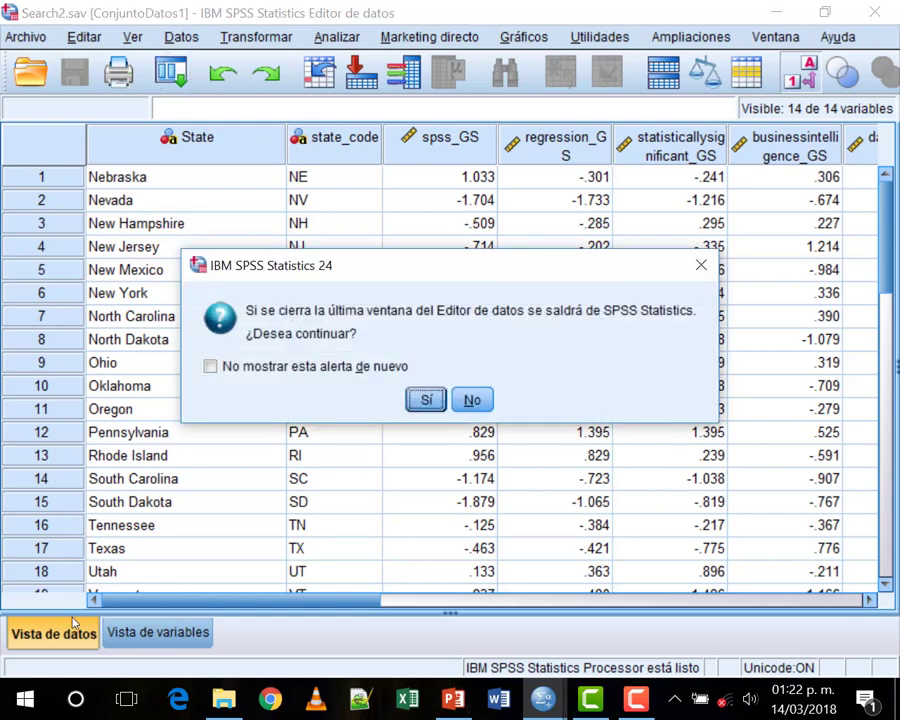
click(424, 399)
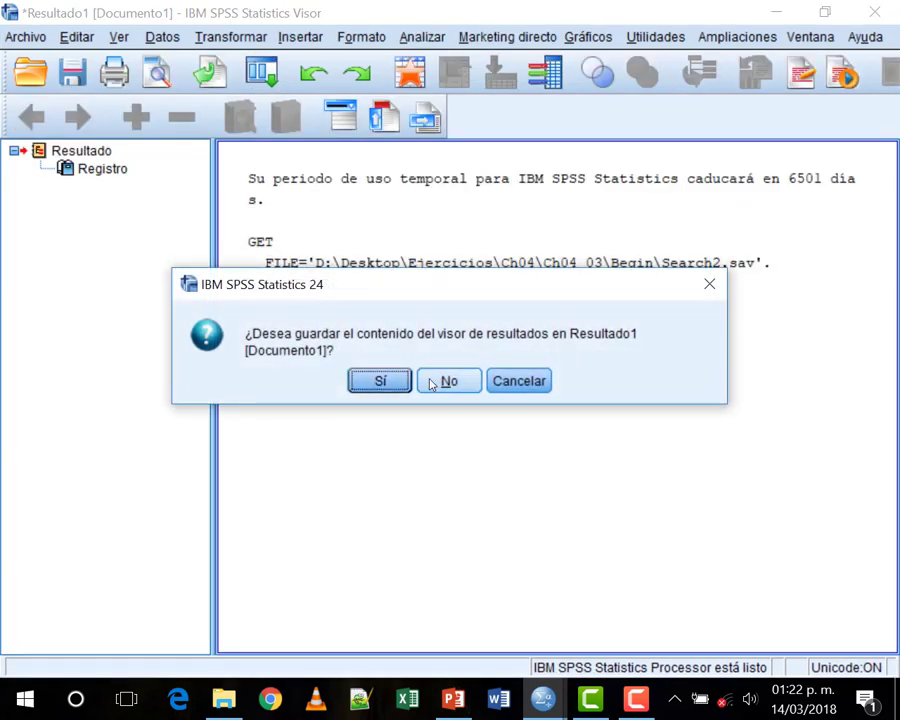
click(431, 384)
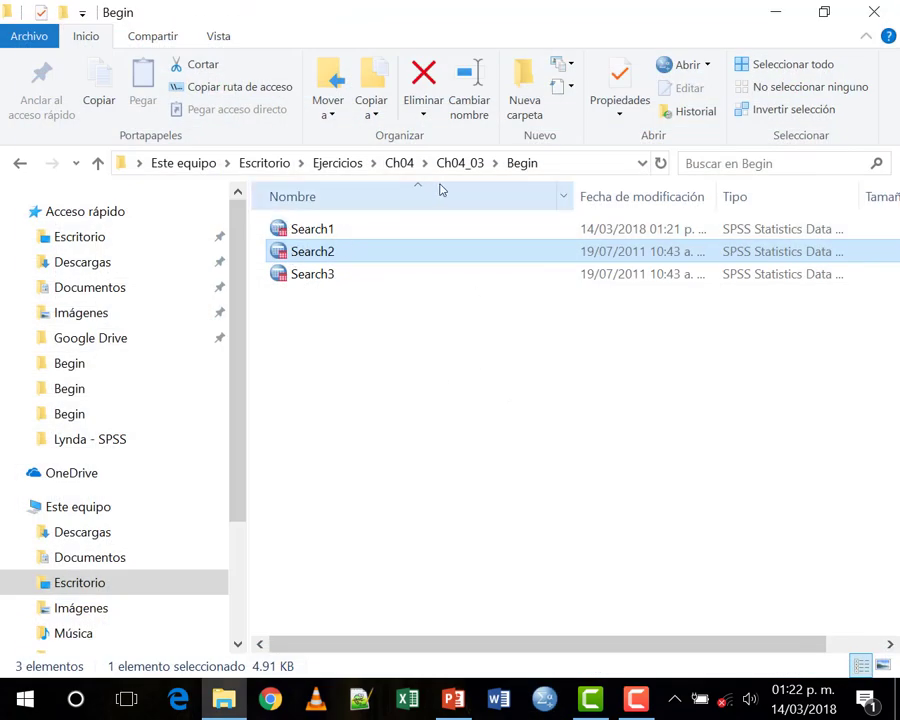
Reopen Search1.sav from the Begin folder and look through its first cases in the data view.
mouse_move(229, 705)
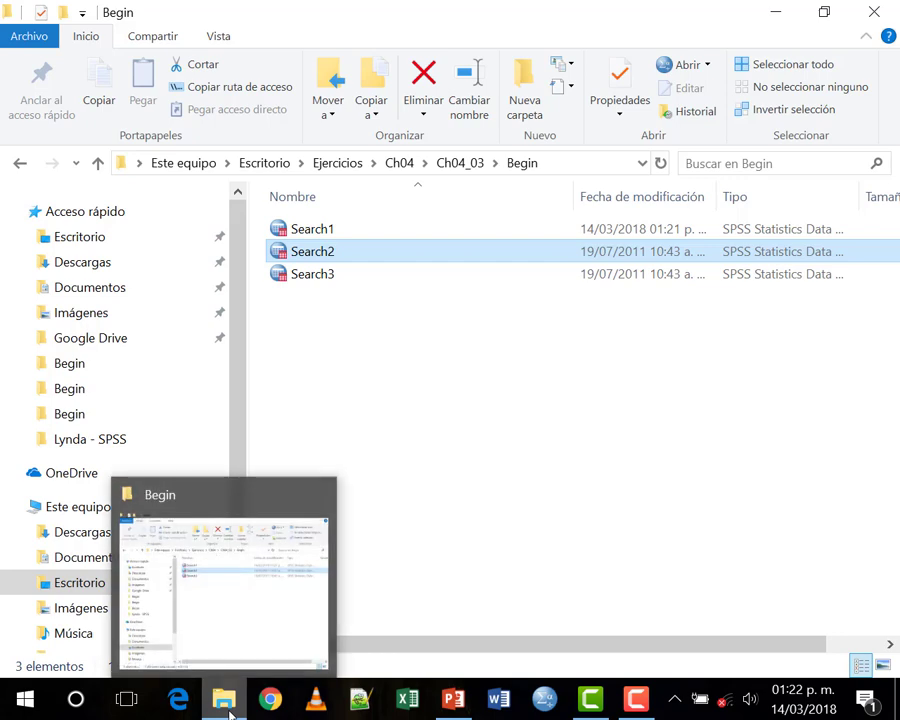
click(324, 235)
double_click(324, 232)
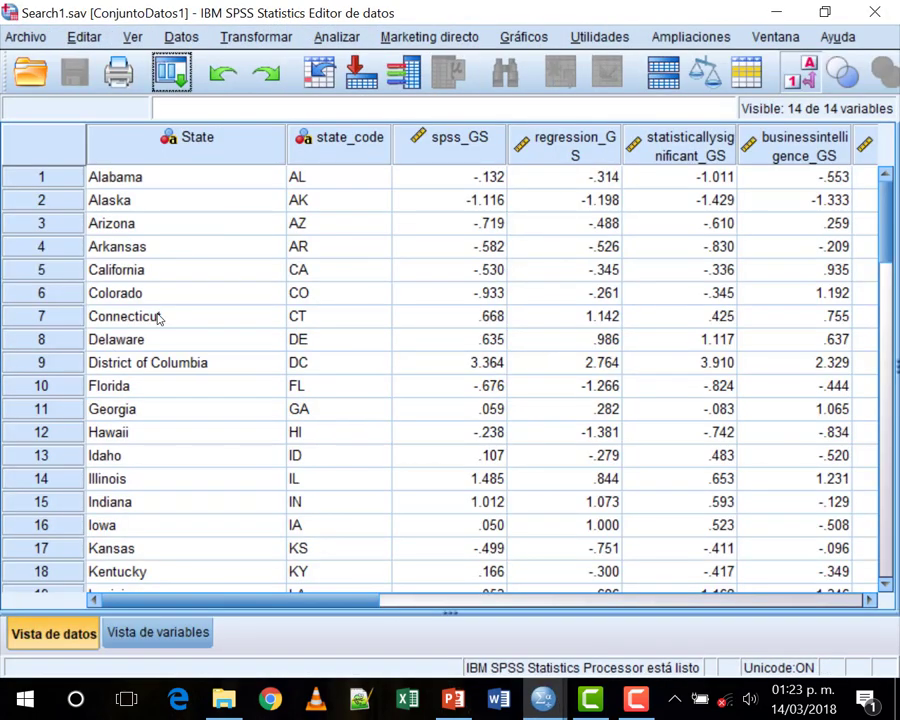
scroll(79, 457, down, 3)
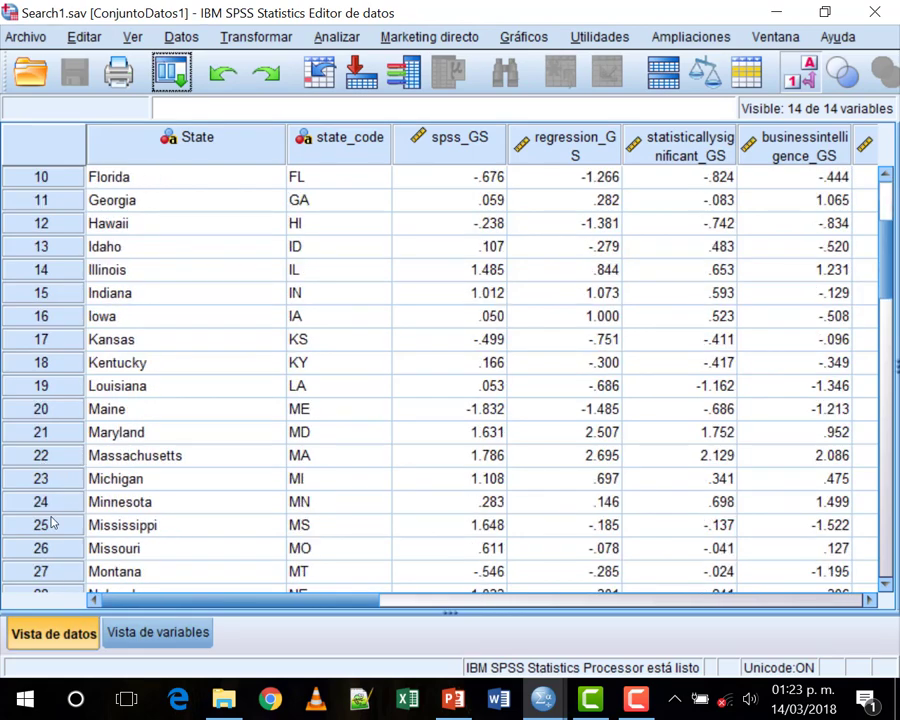
Delete cases 28 through 51, Nebraska to Wyoming, from the Search1.sav dataset.
scroll(58, 508, down, 1)
drag(48, 526, 37, 495)
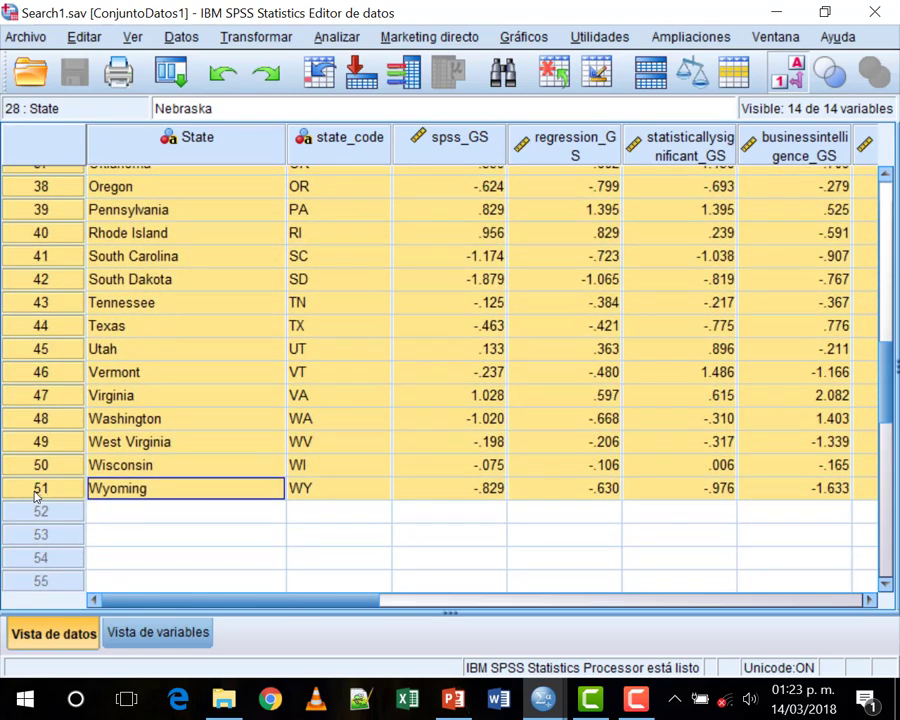
key(Delete)
scroll(518, 518, up, 7)
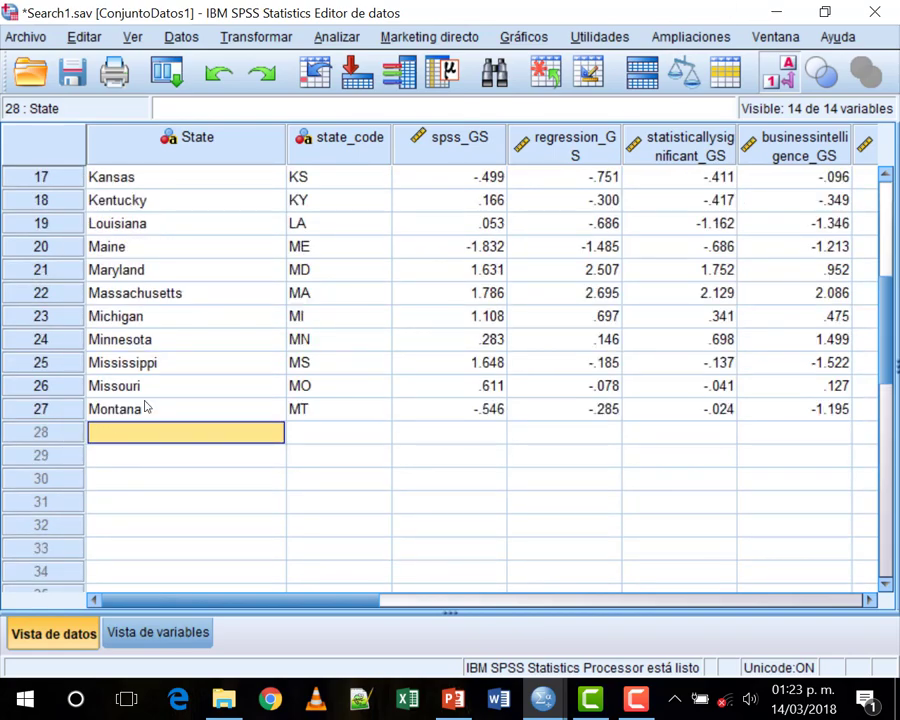
scroll(368, 367, up, 5)
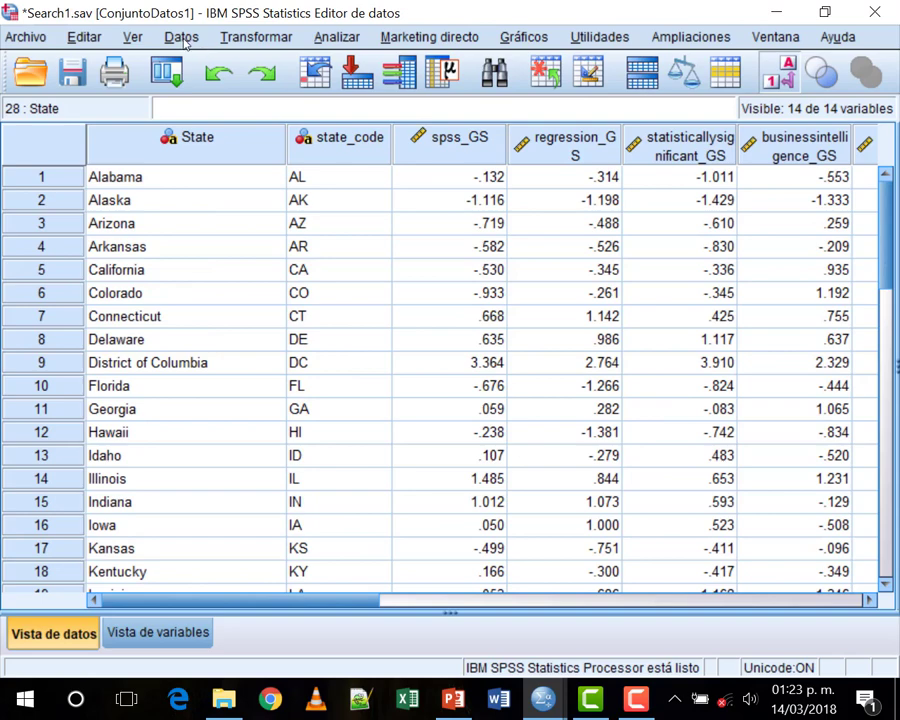
Merge files by adding the cases of the external file Search2.sav from the Begin folder to the active dataset.
click(181, 37)
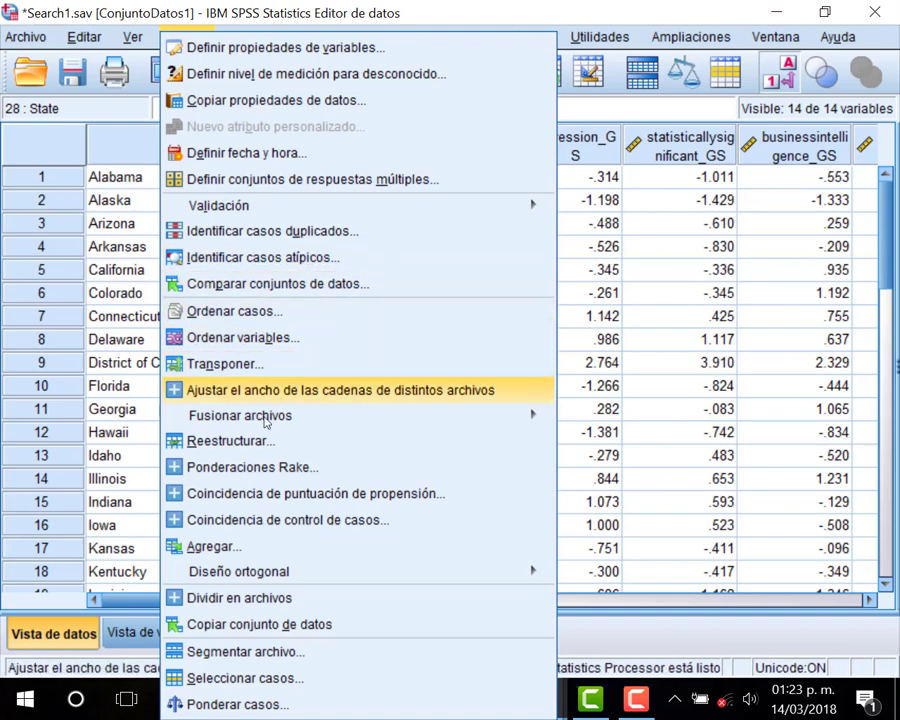
mouse_move(221, 427)
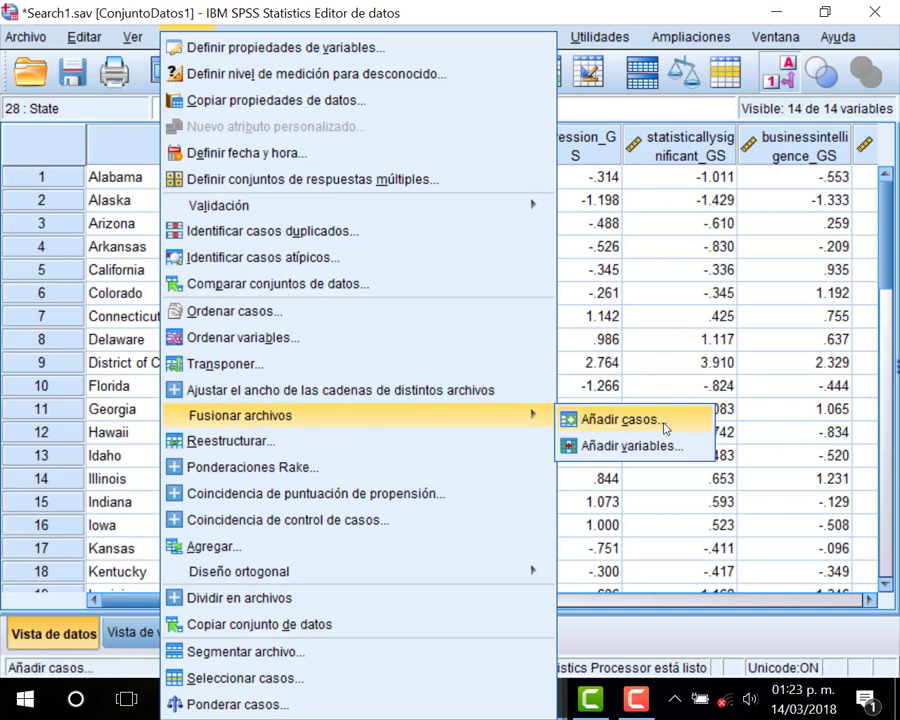
click(663, 424)
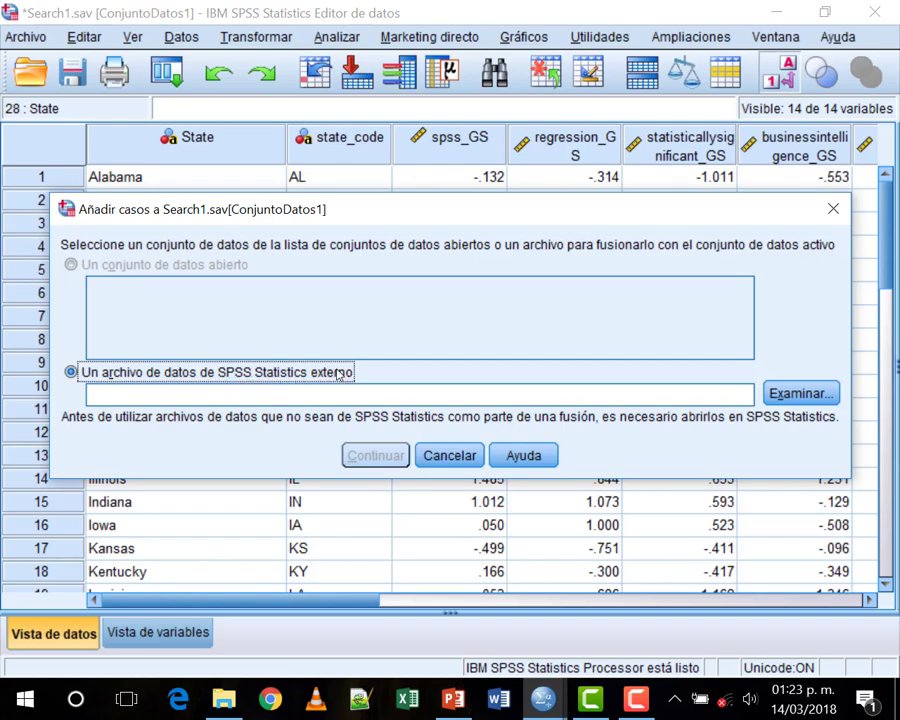
click(822, 398)
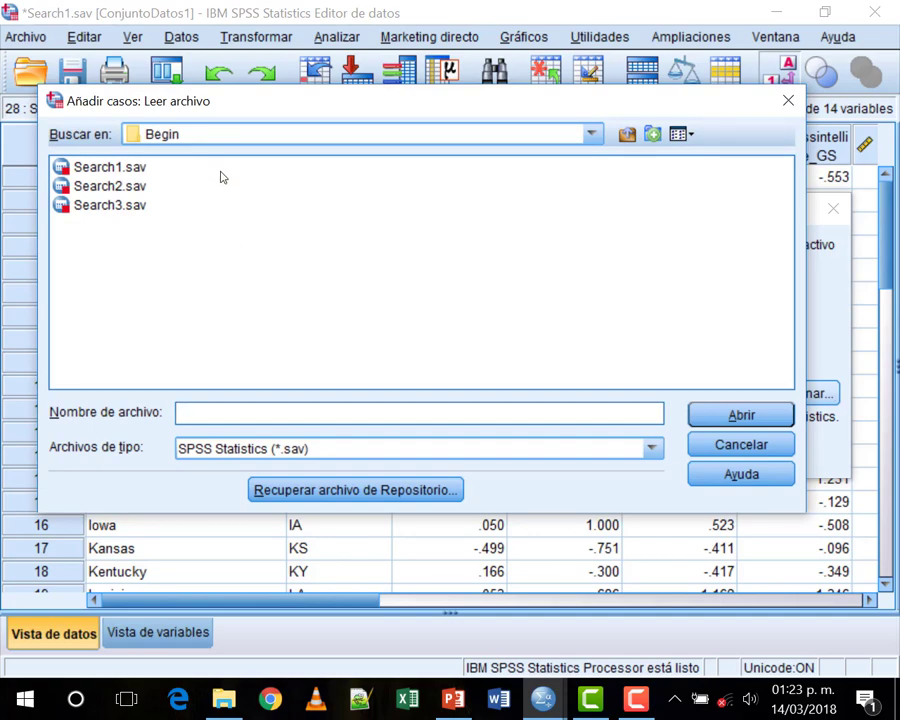
click(110, 186)
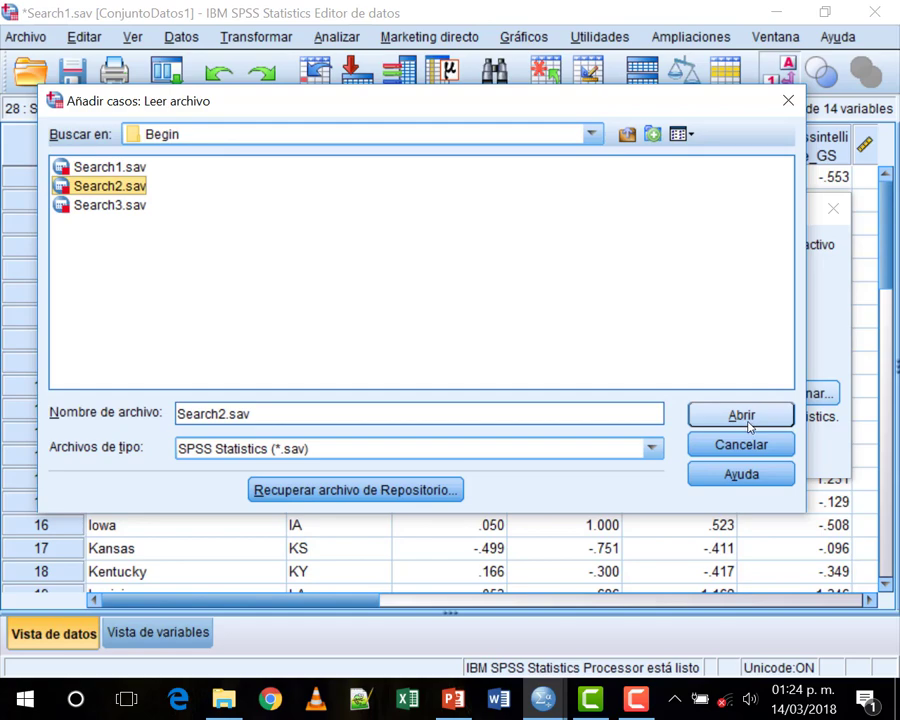
key(Return)
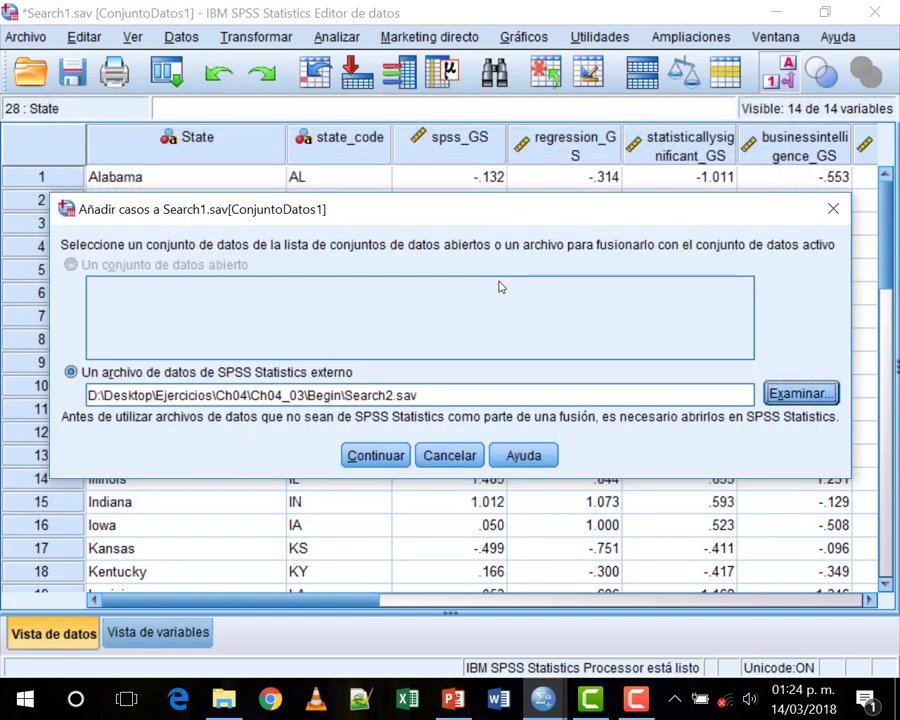
click(375, 455)
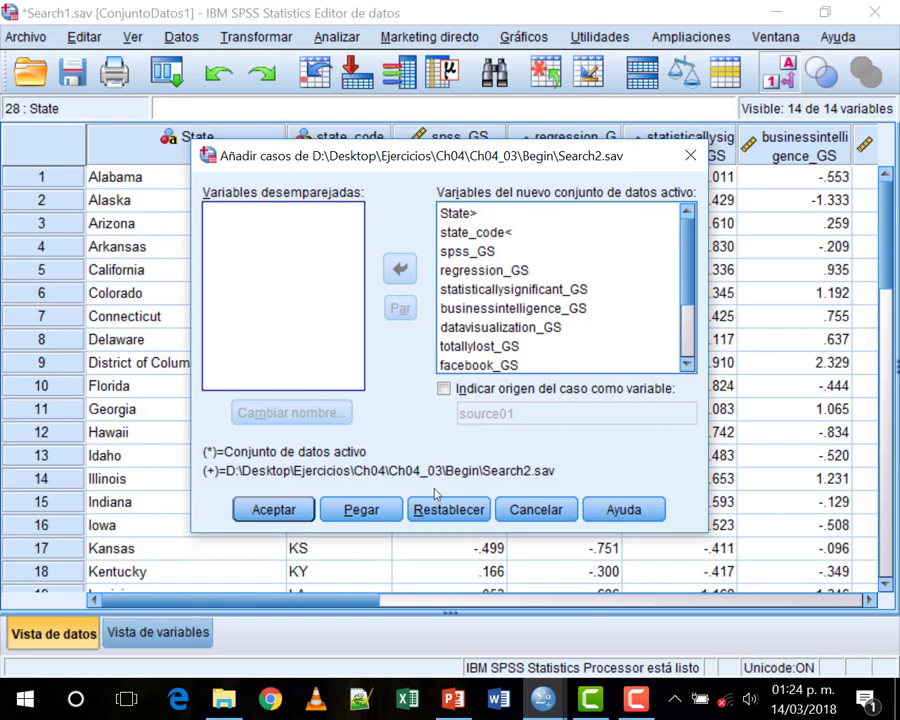
click(300, 512)
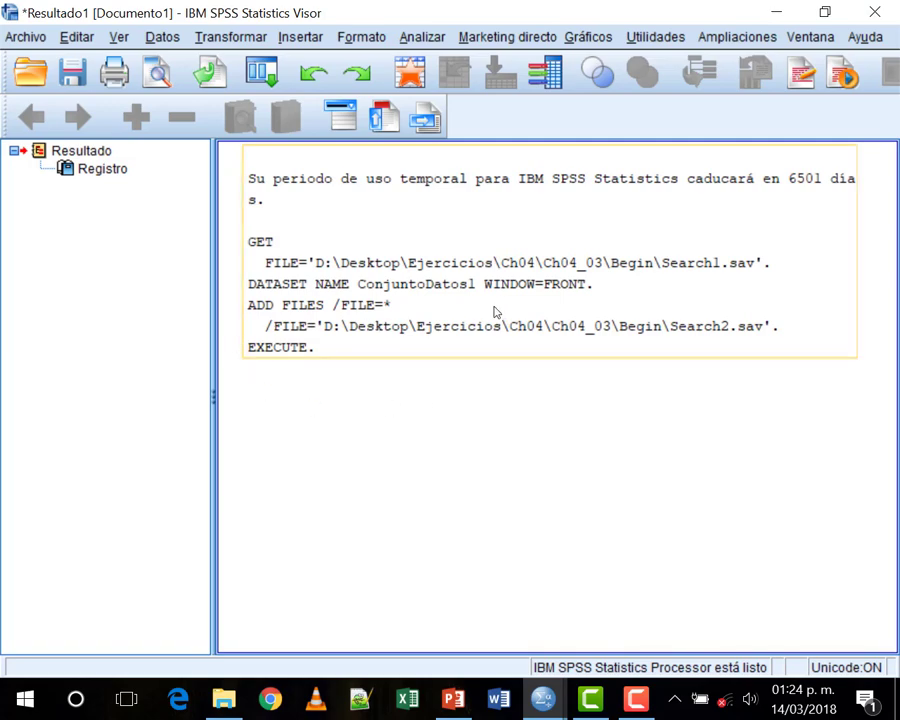
Return to the Search1.sav data and look through the merged state cases down to the last row.
mouse_move(550, 704)
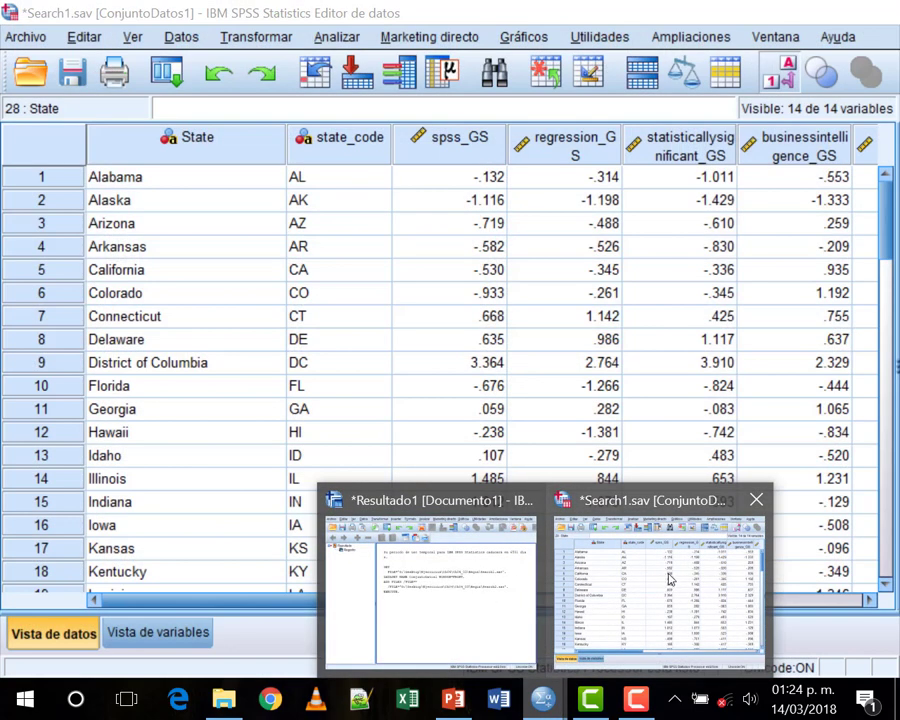
click(669, 578)
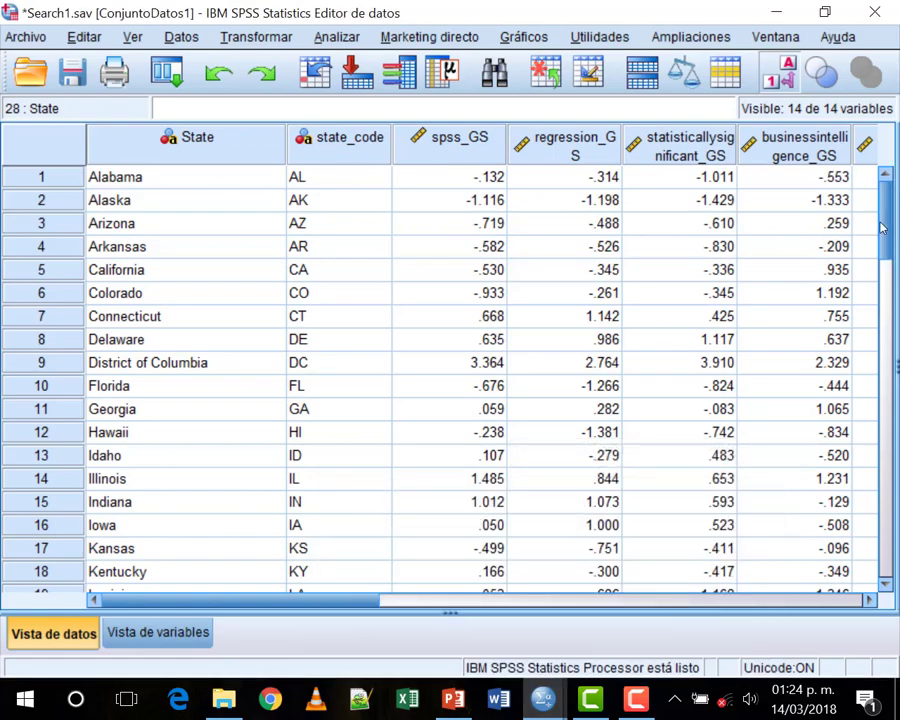
scroll(882, 228, down, 11)
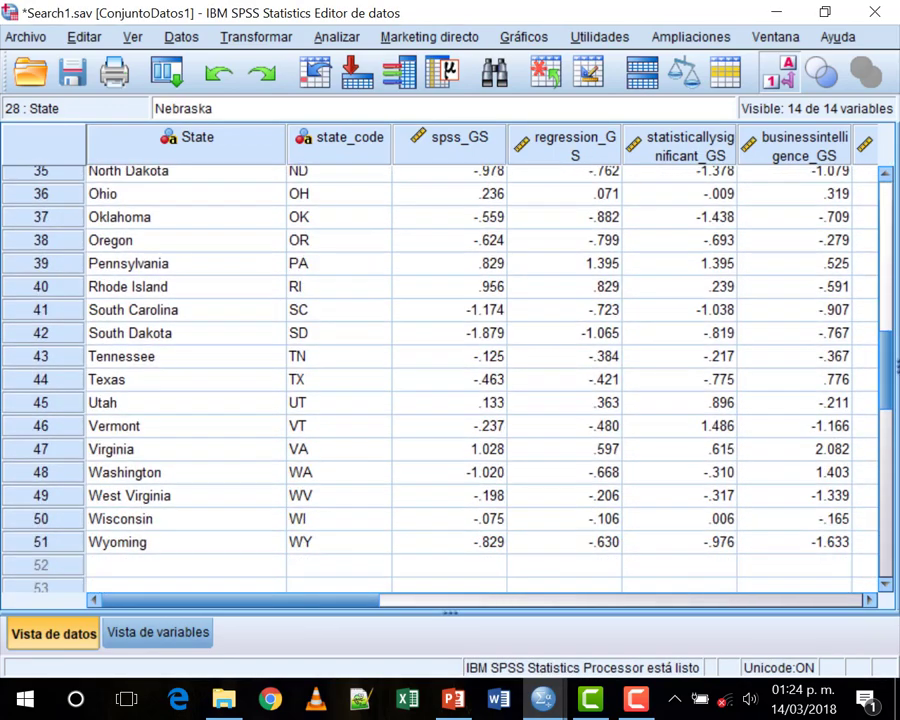
scroll(440, 370, down, 2)
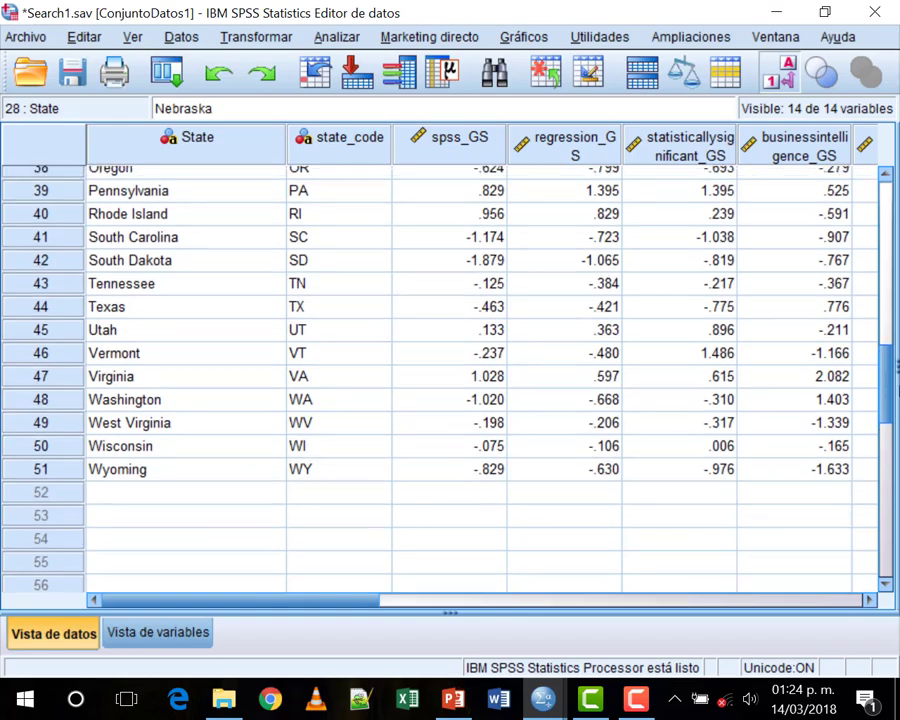
scroll(878, 352, up, 3)
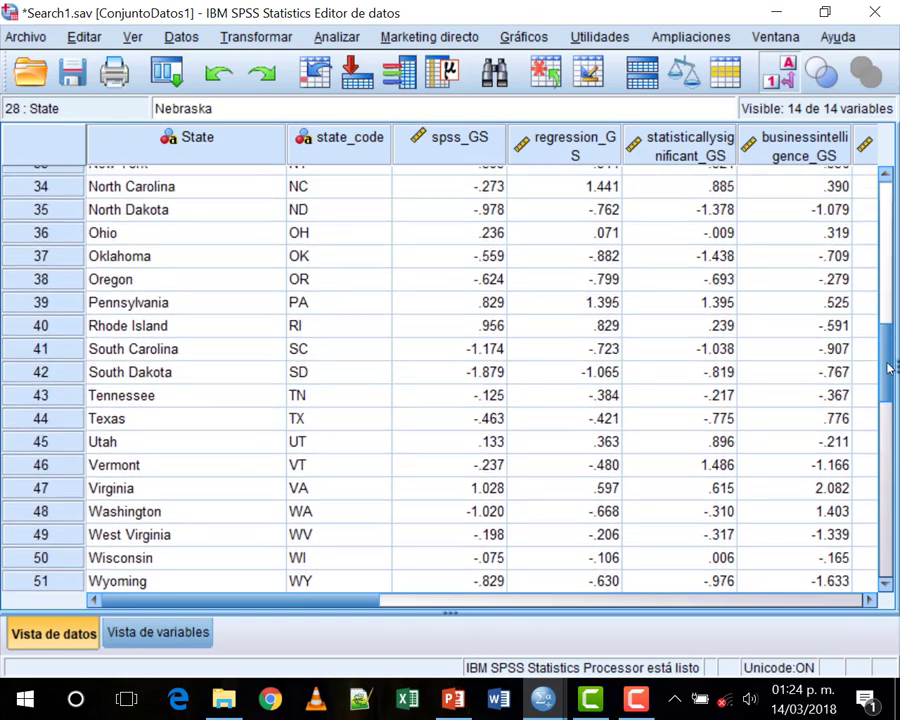
scroll(876, 352, up, 10)
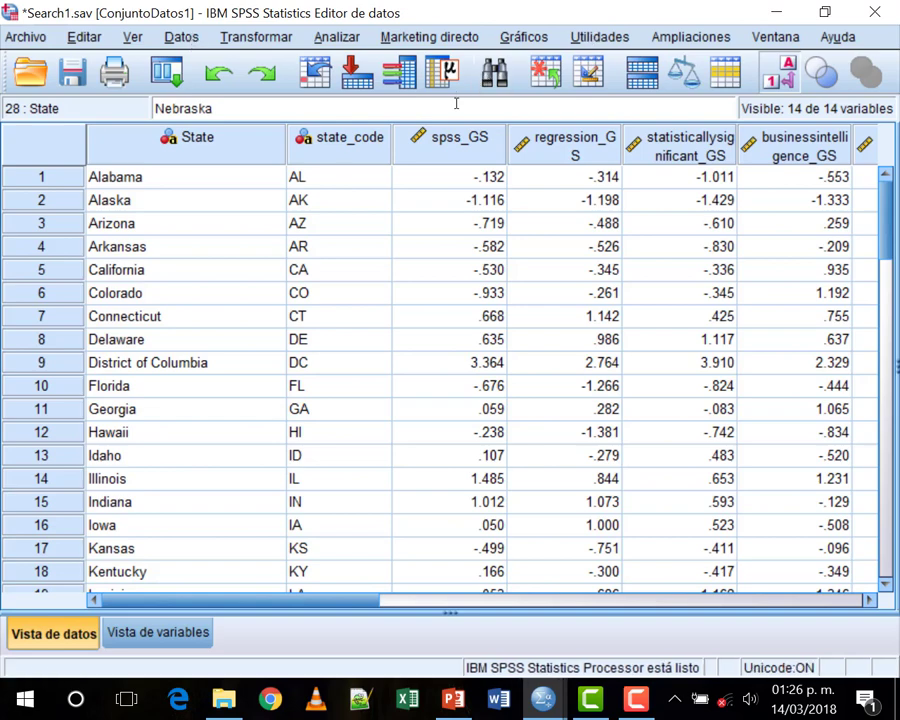
Set up an add-variables merge into Search1.sav using the external file Search3.sav from the Begin folder.
mouse_move(463, 142)
click(183, 40)
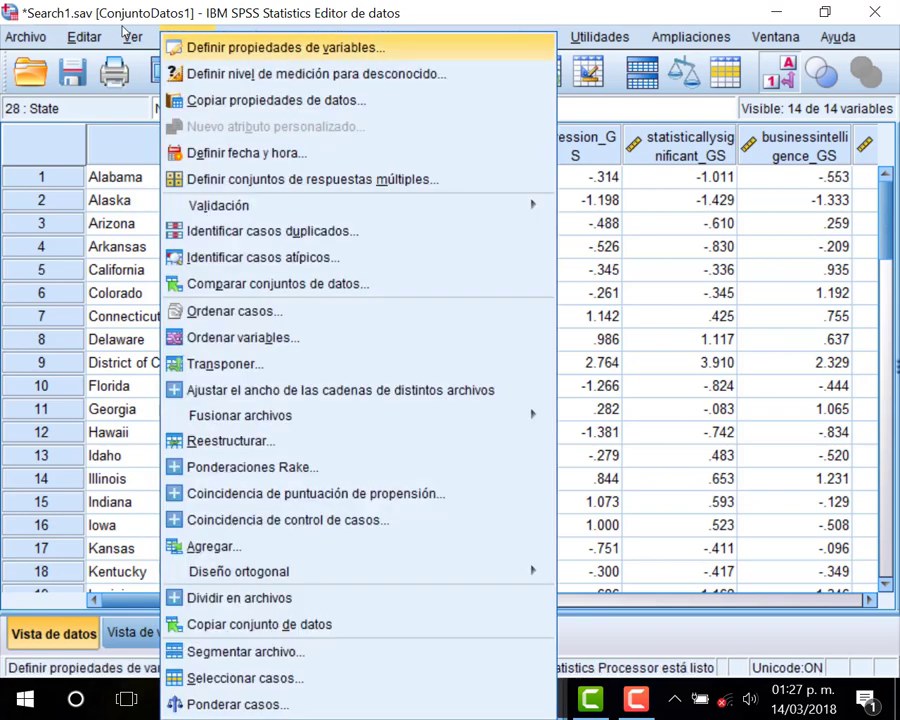
mouse_move(272, 416)
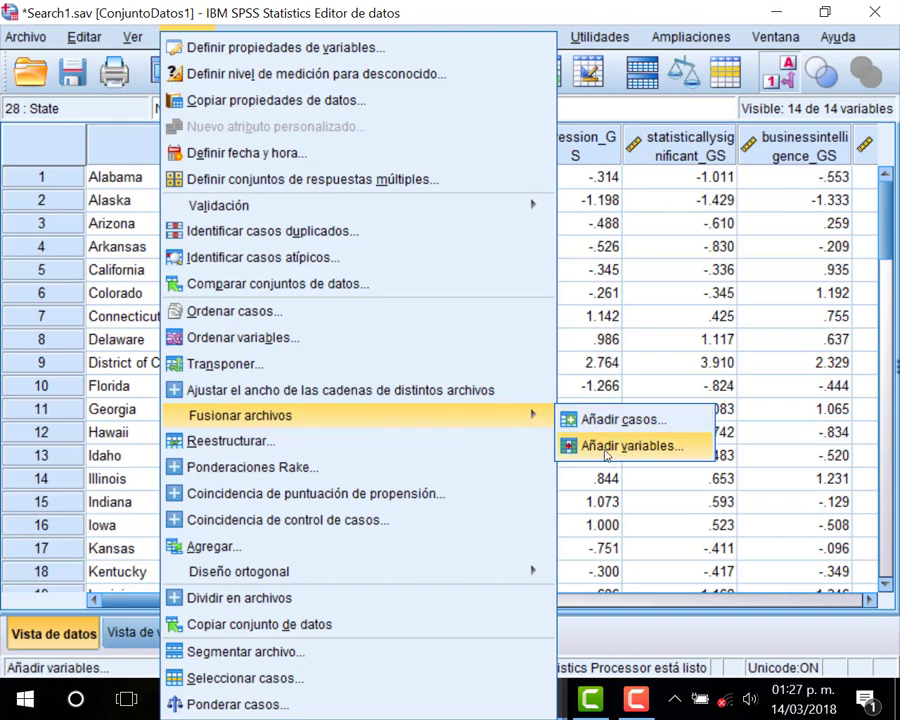
click(606, 455)
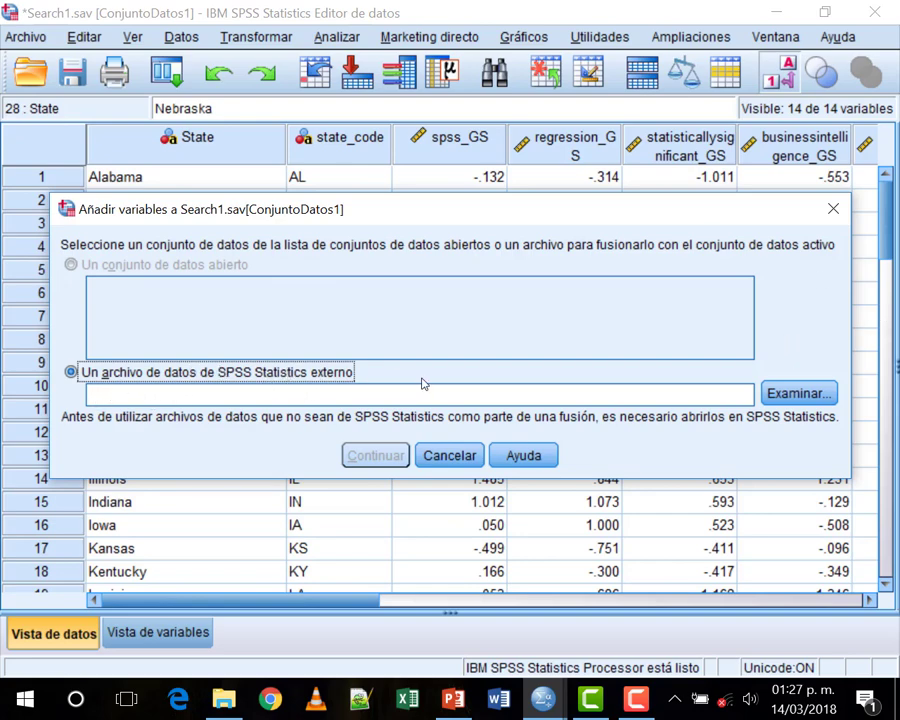
click(820, 394)
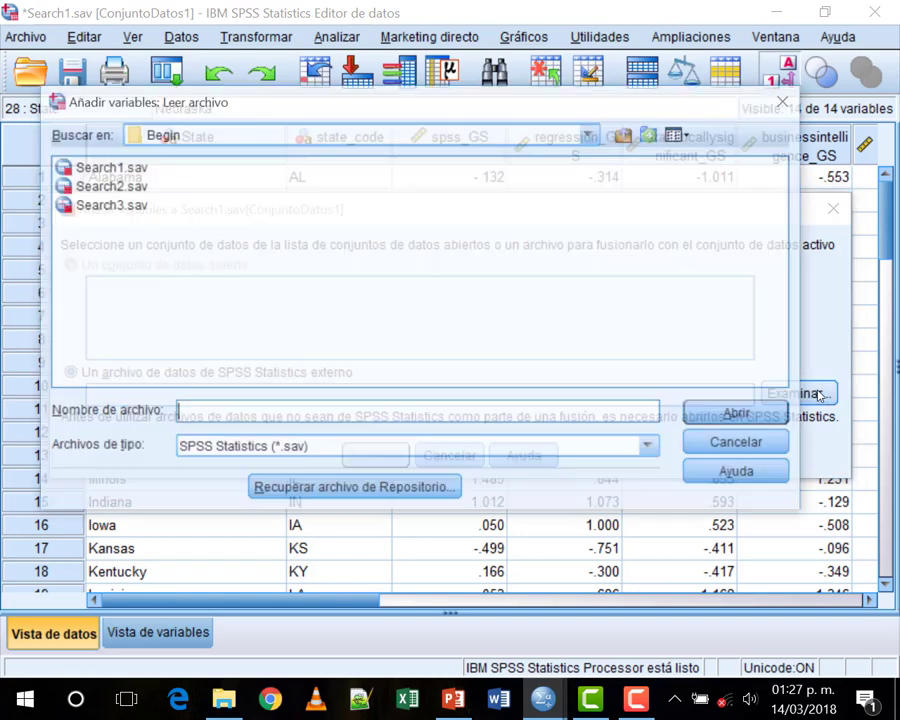
click(104, 208)
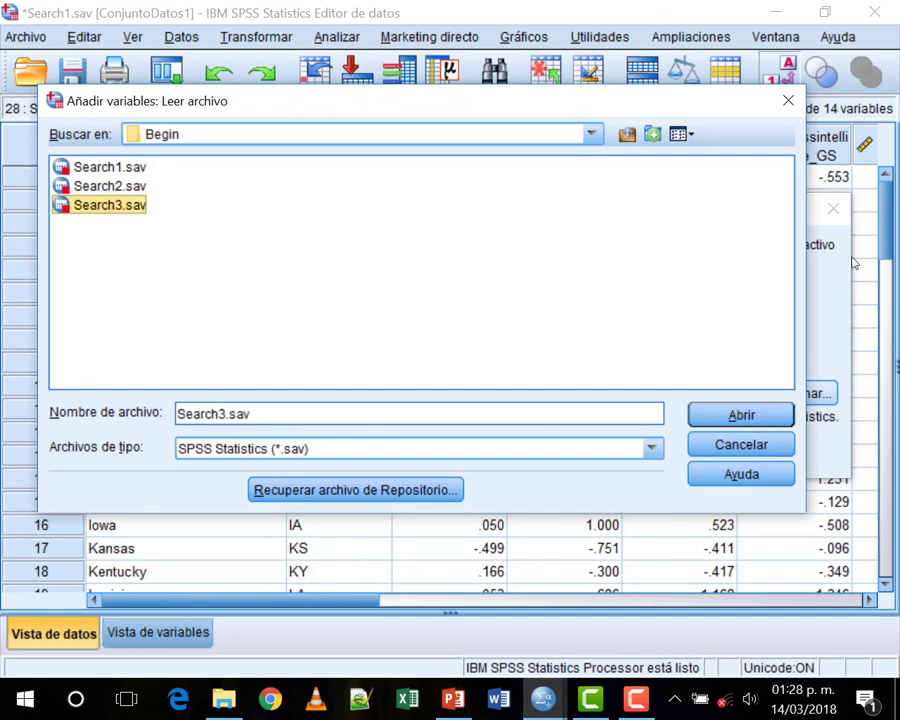
click(727, 424)
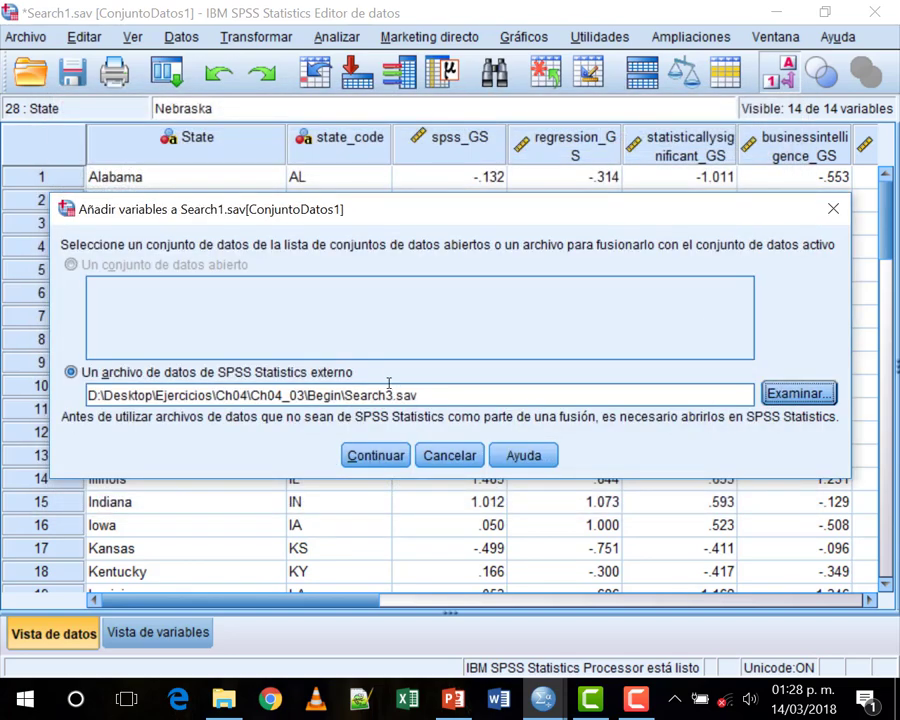
click(385, 459)
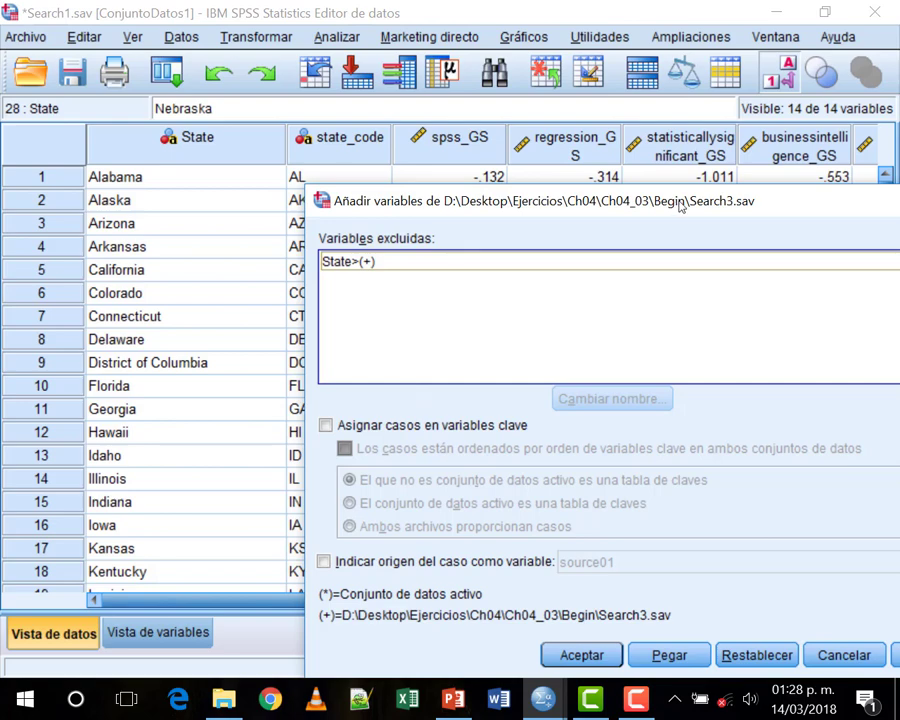
Resize and reposition the add-variables dialog and run the merge without key variables, leaving Search3.sav's State variable excluded.
drag(676, 202, 363, 194)
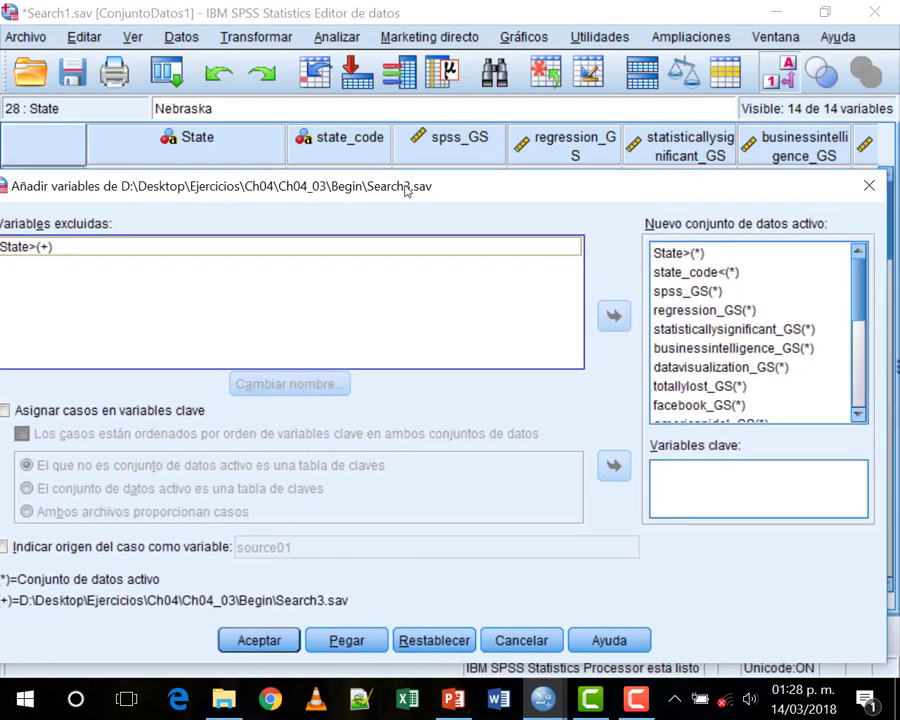
drag(889, 266, 797, 268)
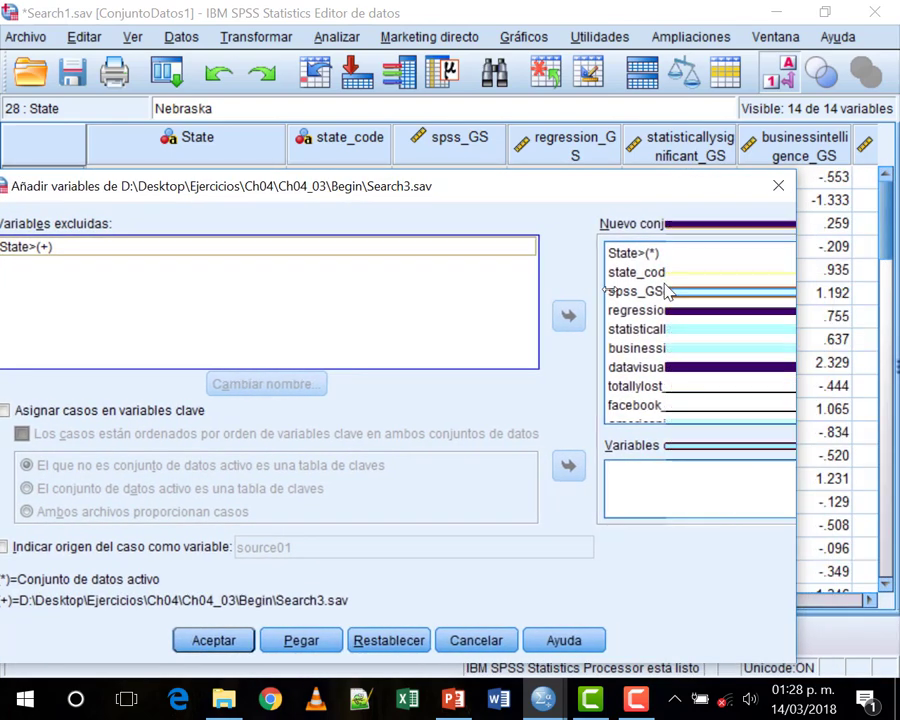
drag(430, 204, 506, 188)
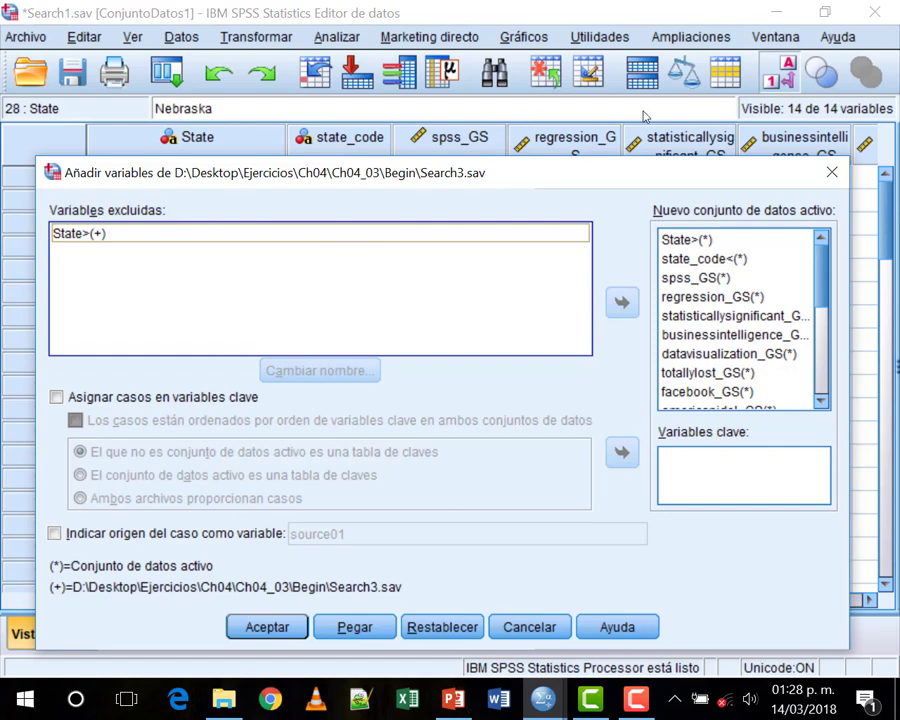
click(688, 242)
click(267, 628)
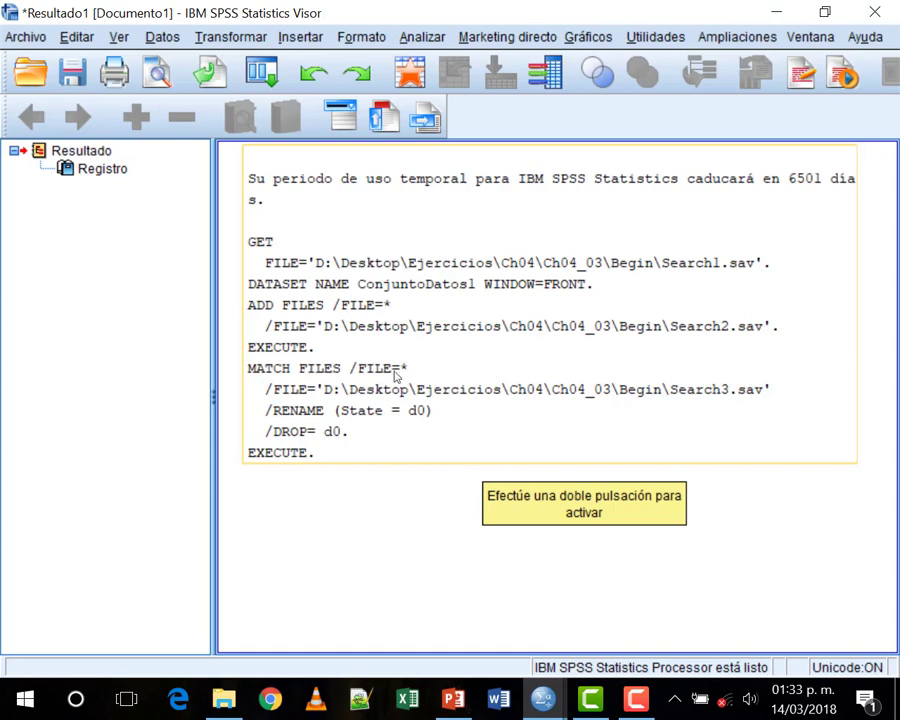
Return to the Search1.sav data and sort the cases by State in descending order.
mouse_move(543, 698)
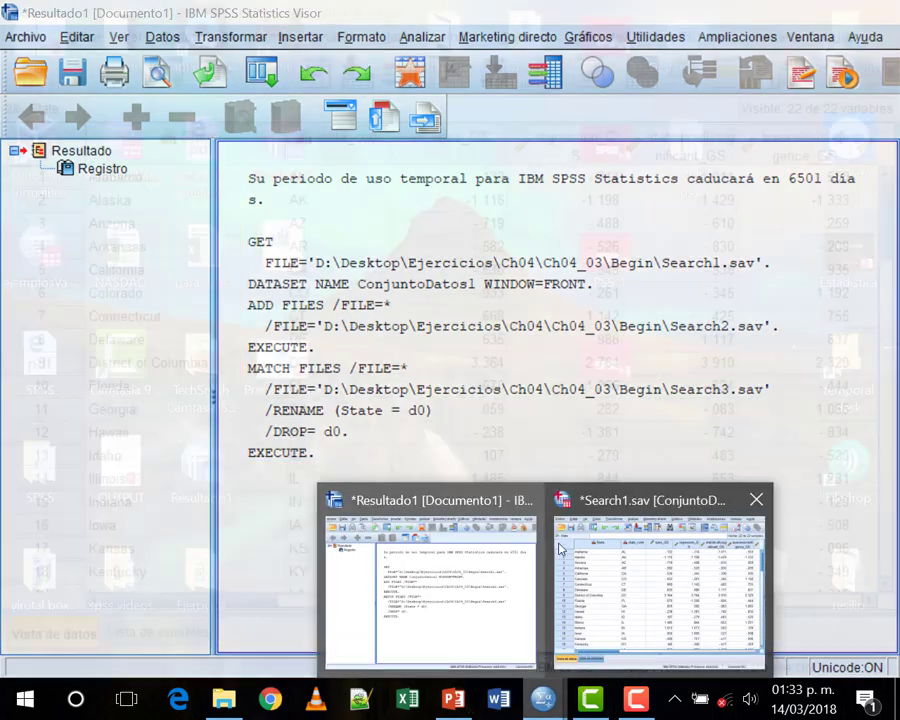
click(640, 545)
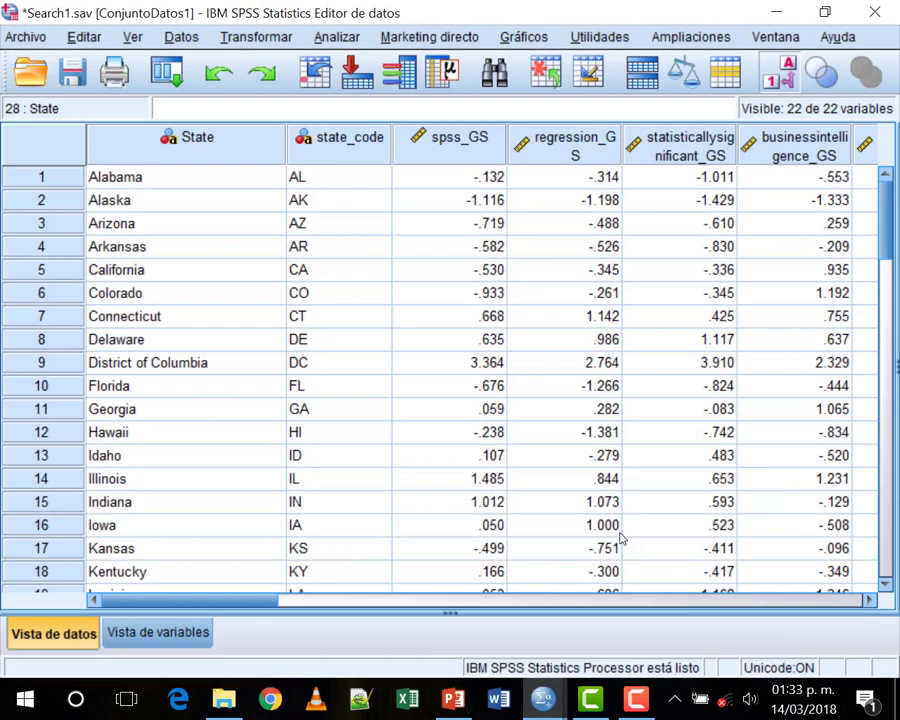
drag(262, 599, 167, 453)
right_click(218, 152)
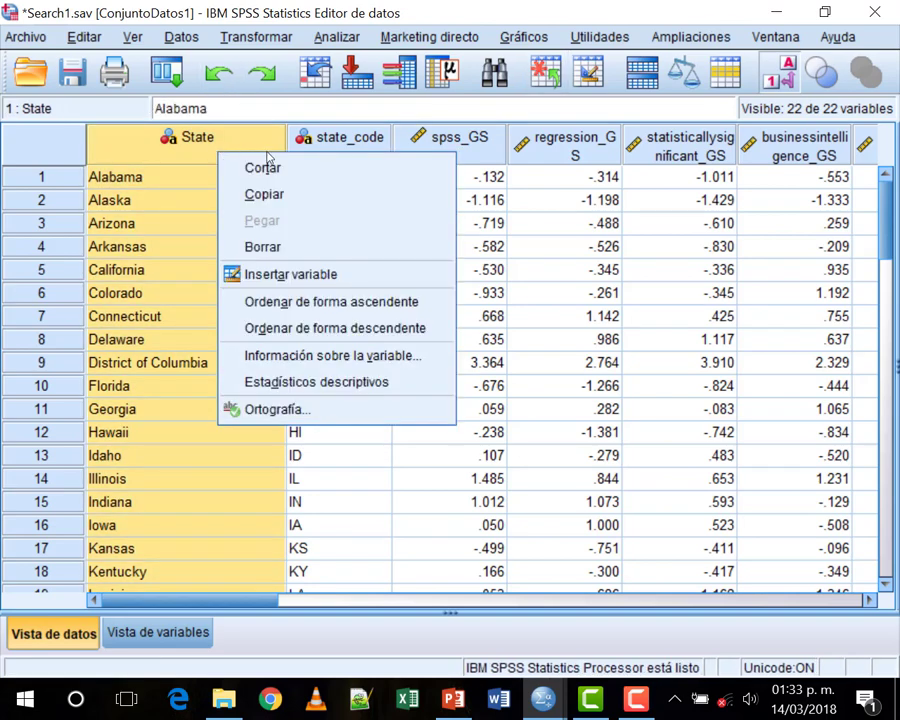
click(400, 330)
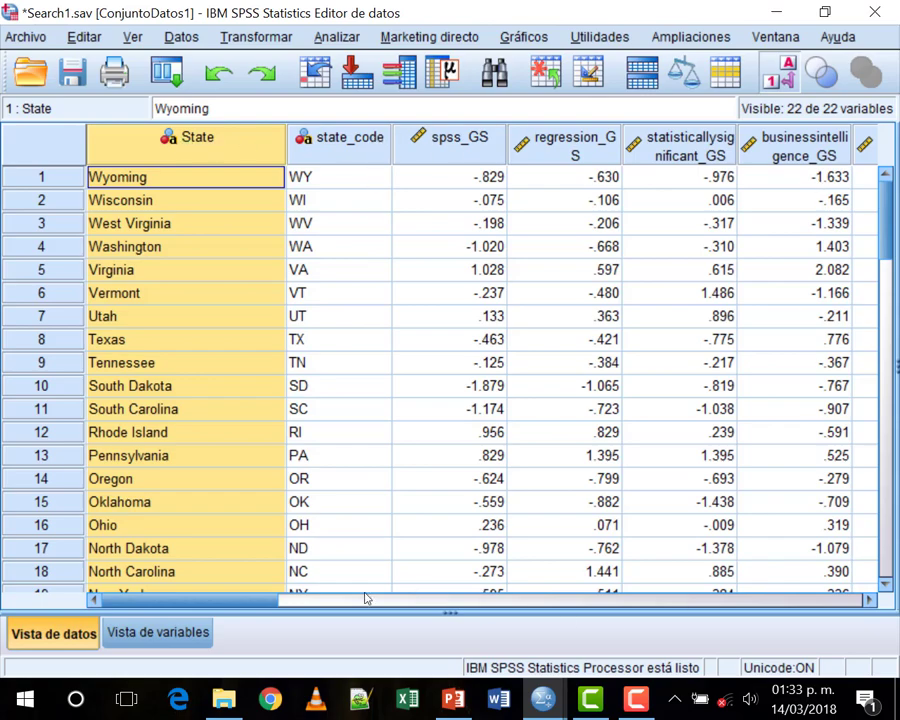
Sort the cases by the region variable in ascending order and return to the first columns.
drag(236, 601, 628, 607)
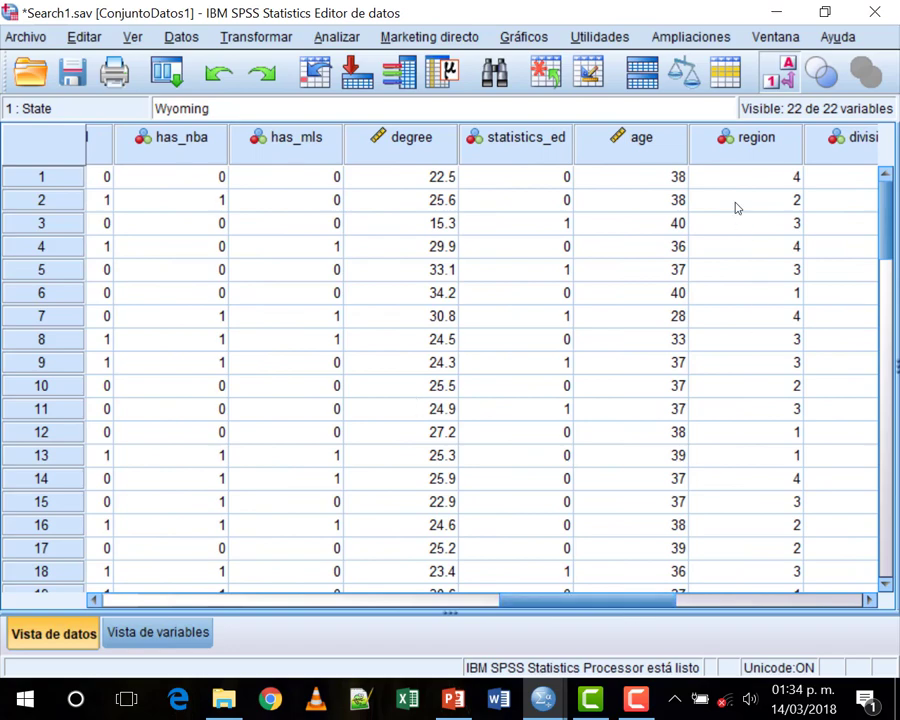
click(756, 140)
right_click(756, 143)
click(735, 295)
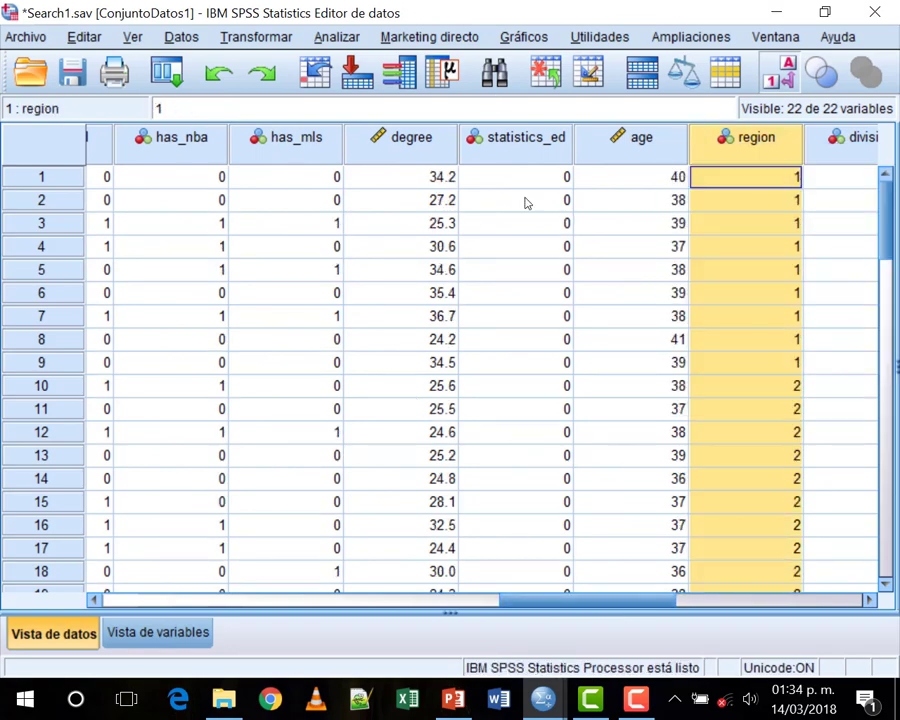
drag(631, 601, 160, 646)
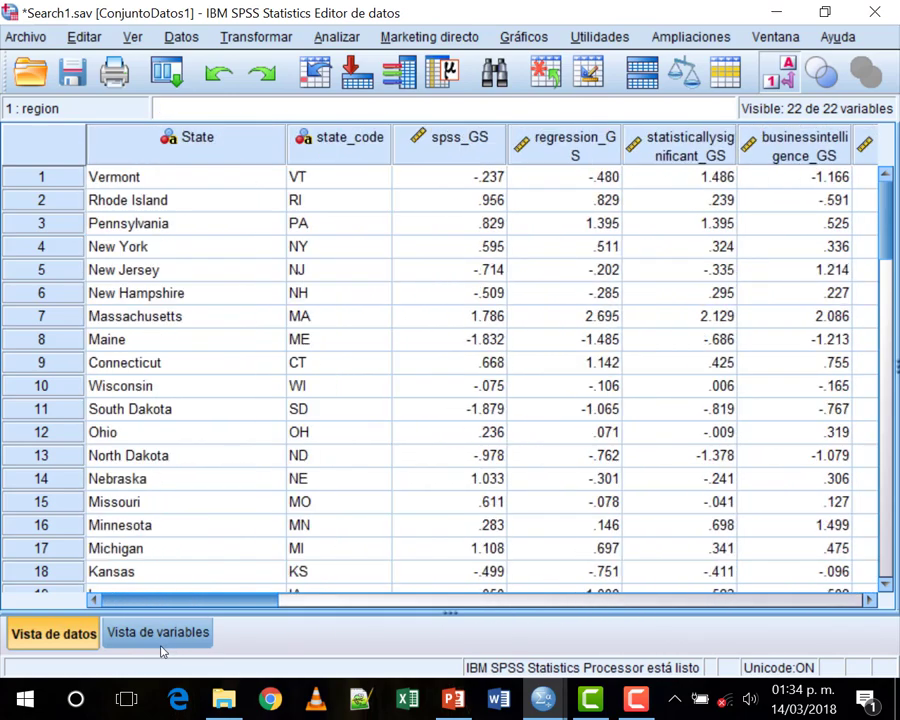